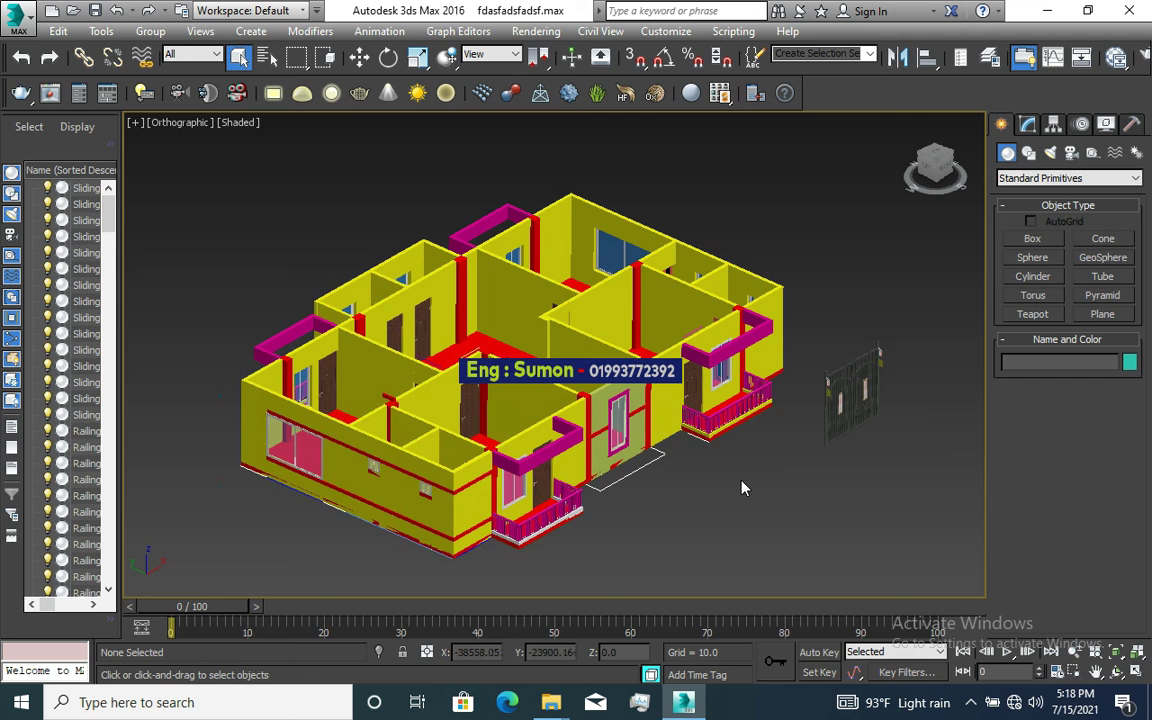
Step: Orbit and zoom the view around the house model in 3ds Max
{"action": "middle_click_drag", "start_coordinate": [743, 489], "coordinate": [733, 489], "text": "alt"}
{"action": "scroll", "coordinate": [580, 520], "scroll_direction": "up", "scroll_amount": 3}
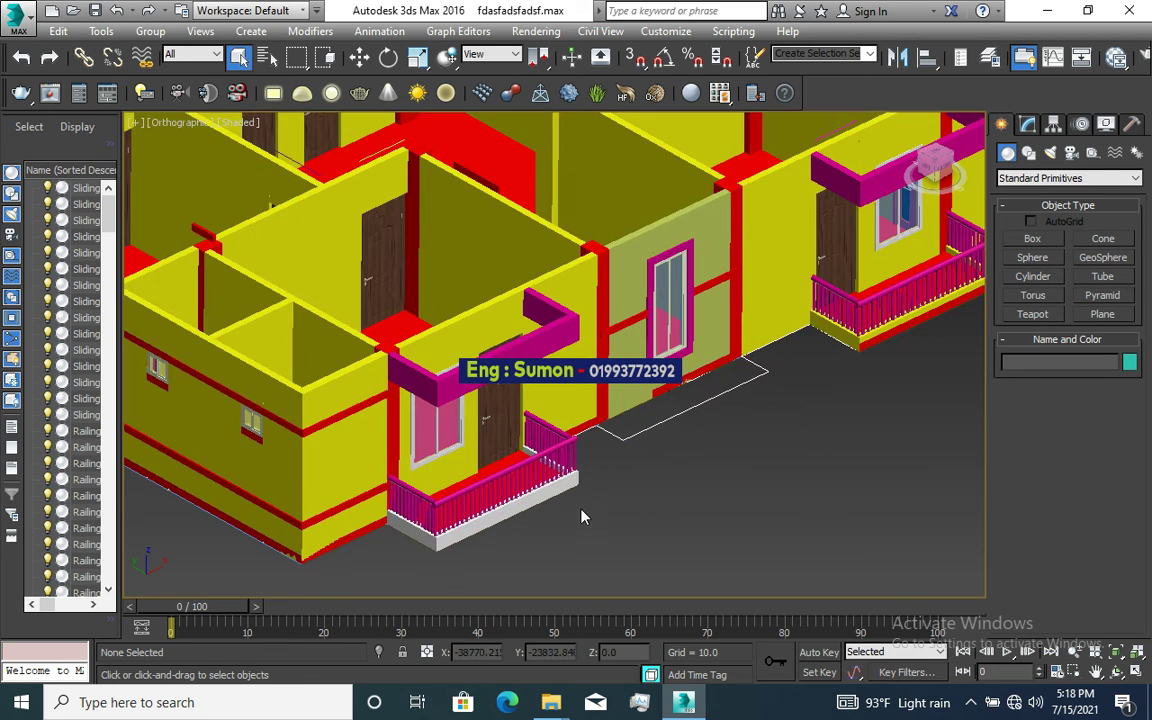
{"action": "scroll", "coordinate": [620, 514], "scroll_direction": "down", "scroll_amount": 5}
{"action": "scroll", "coordinate": [665, 450], "scroll_direction": "up", "scroll_amount": 3}
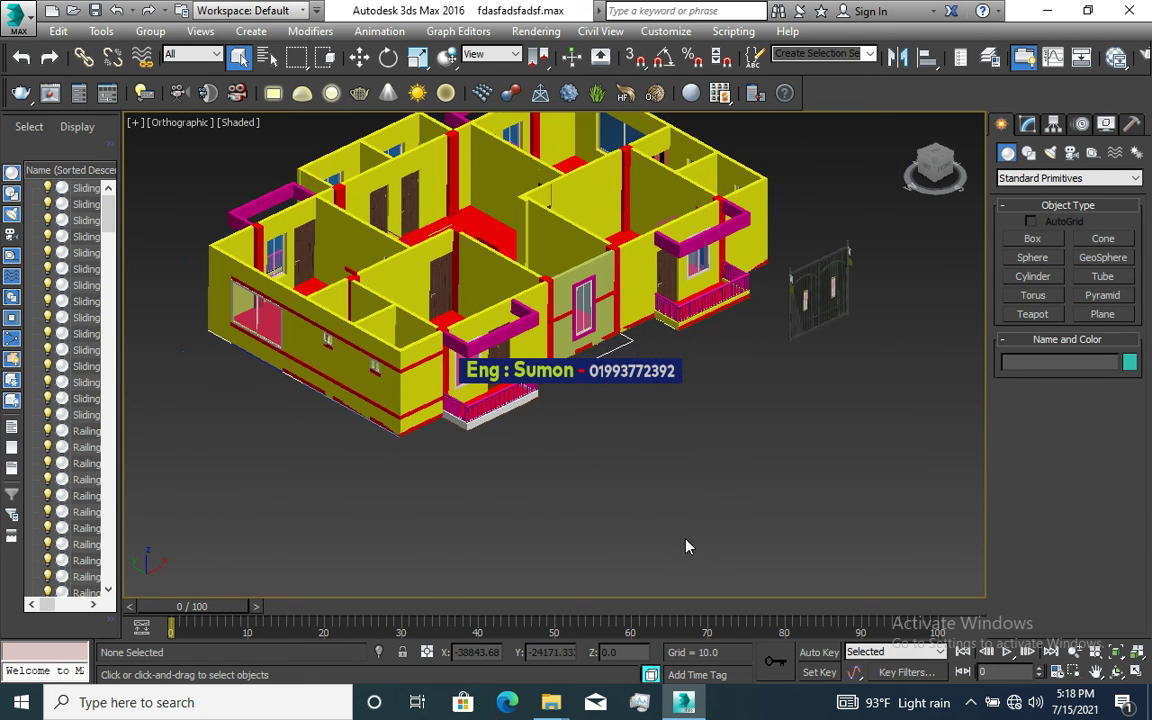
{"action": "scroll", "coordinate": [661, 535], "scroll_direction": "down", "scroll_amount": 3}
{"action": "scroll", "coordinate": [624, 452], "scroll_direction": "up", "scroll_amount": 2}
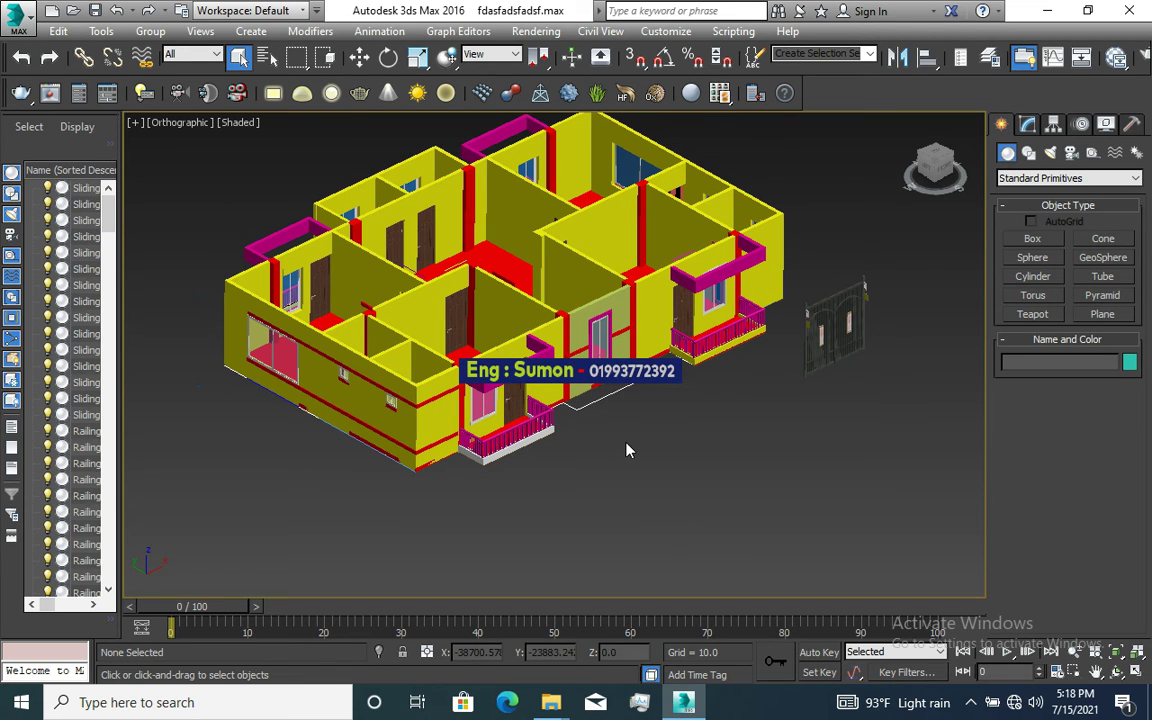
{"action": "scroll", "coordinate": [626, 450], "scroll_direction": "down", "scroll_amount": 5}
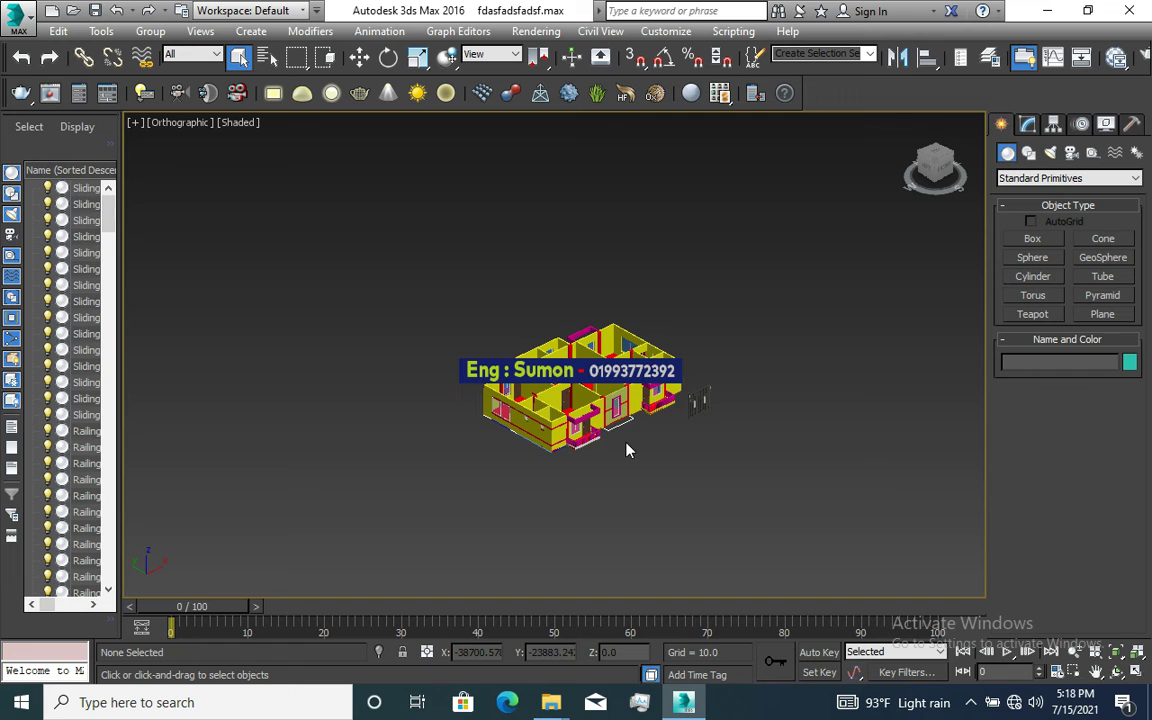
{"action": "scroll", "coordinate": [626, 450], "scroll_direction": "up", "scroll_amount": 2}
{"action": "scroll", "coordinate": [626, 450], "scroll_direction": "up", "scroll_amount": 2}
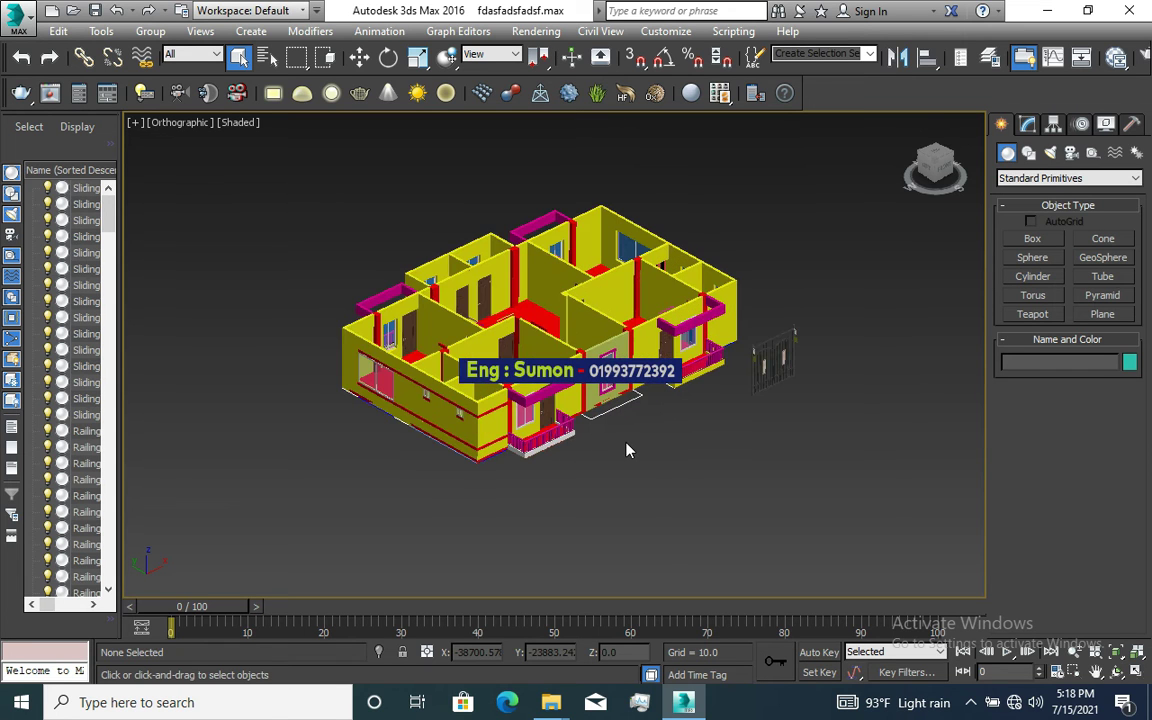
{"action": "scroll", "coordinate": [626, 450], "scroll_direction": "up", "scroll_amount": 4}
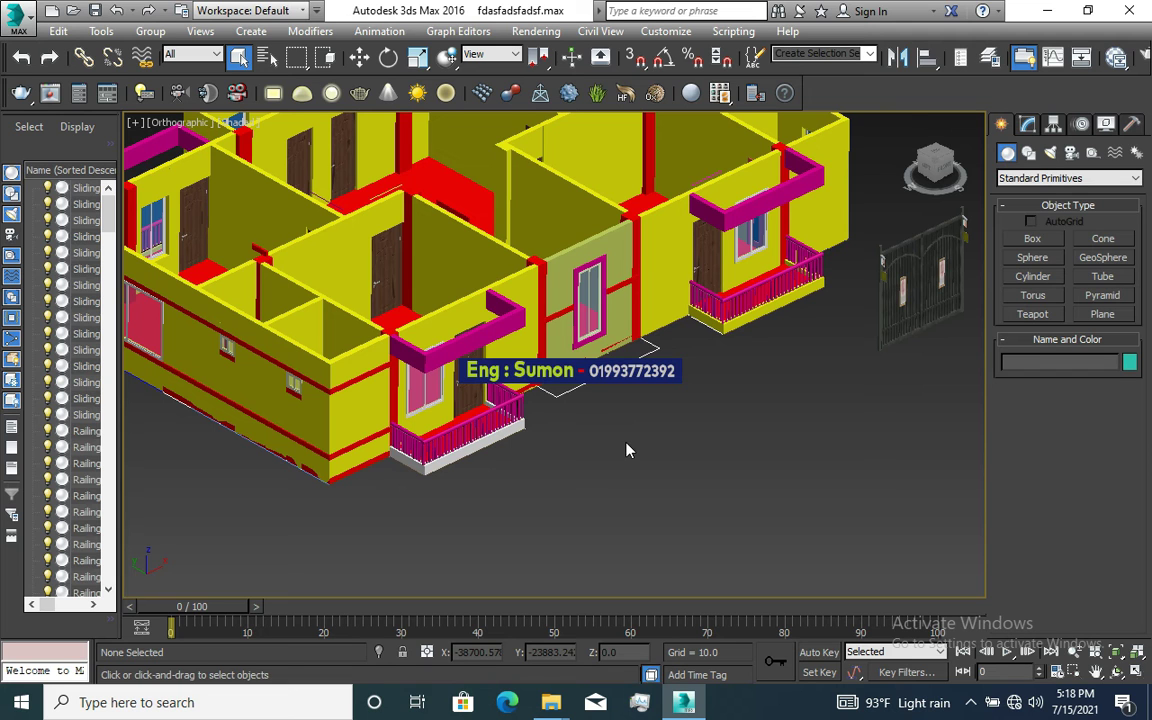
{"action": "scroll", "coordinate": [626, 450], "scroll_direction": "down", "scroll_amount": 5}
{"action": "scroll", "coordinate": [626, 450], "scroll_direction": "up", "scroll_amount": 5}
{"action": "scroll", "coordinate": [626, 450], "scroll_direction": "down", "scroll_amount": 7}
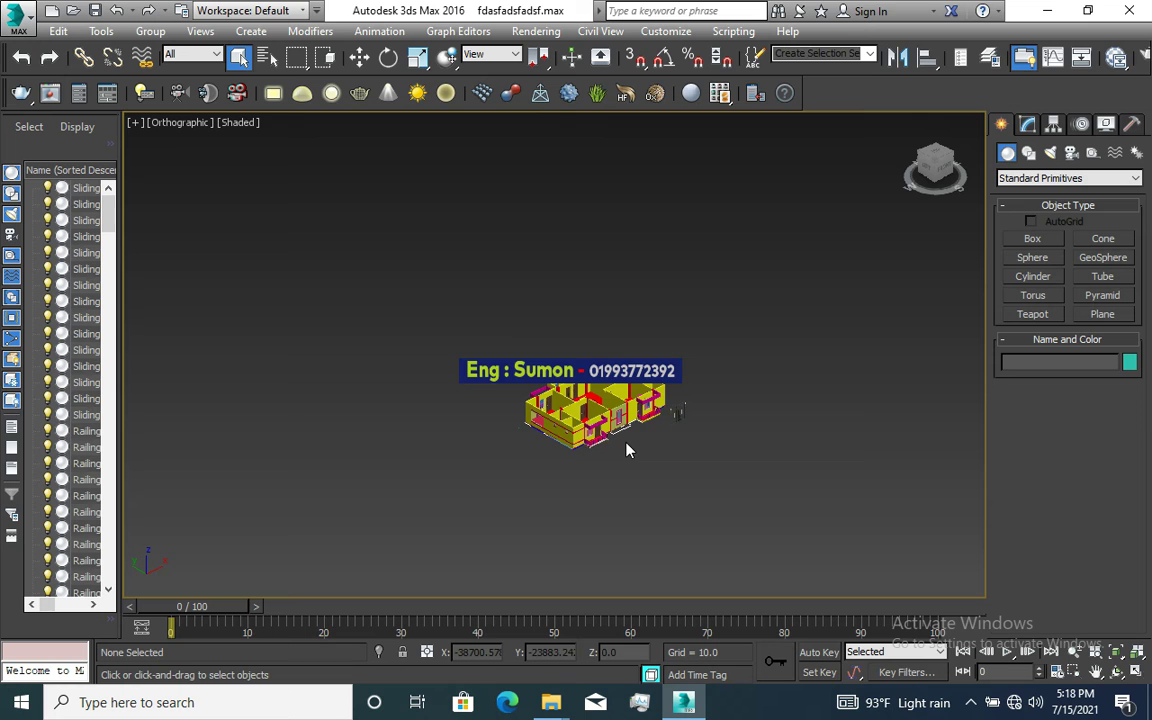
{"action": "scroll", "coordinate": [626, 450], "scroll_direction": "up", "scroll_amount": 9}
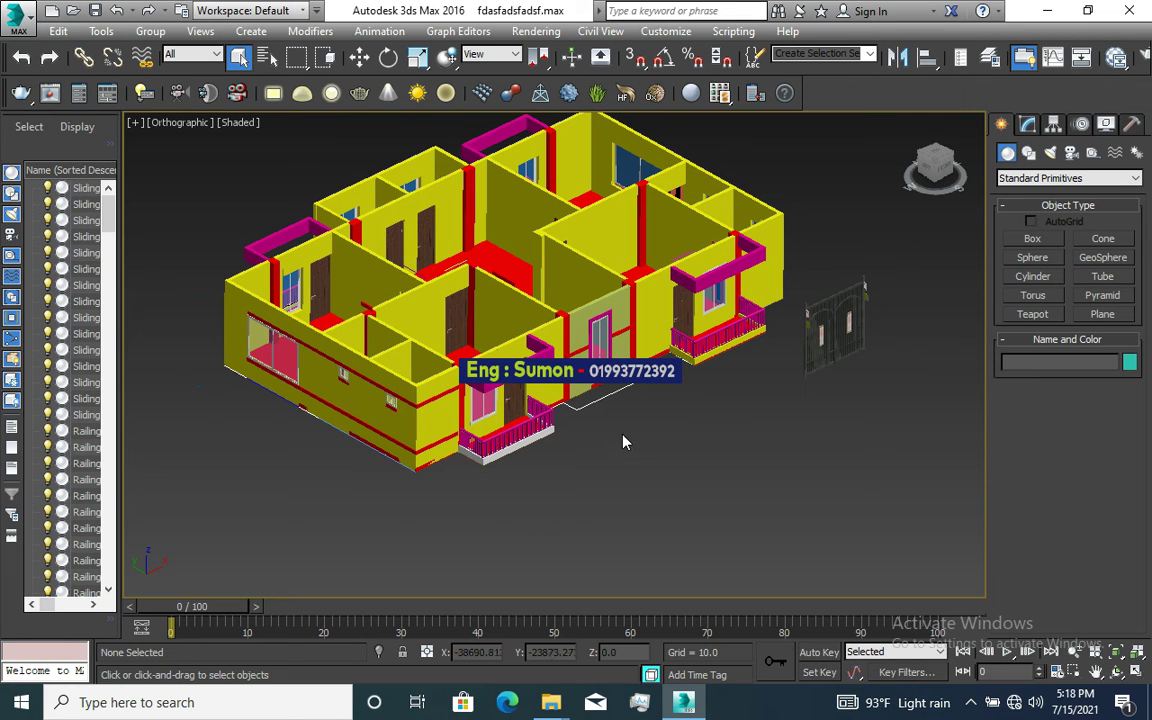
{"action": "scroll", "coordinate": [632, 446], "scroll_direction": "down", "scroll_amount": 3}
{"action": "scroll", "coordinate": [645, 330], "scroll_direction": "up", "scroll_amount": 3}
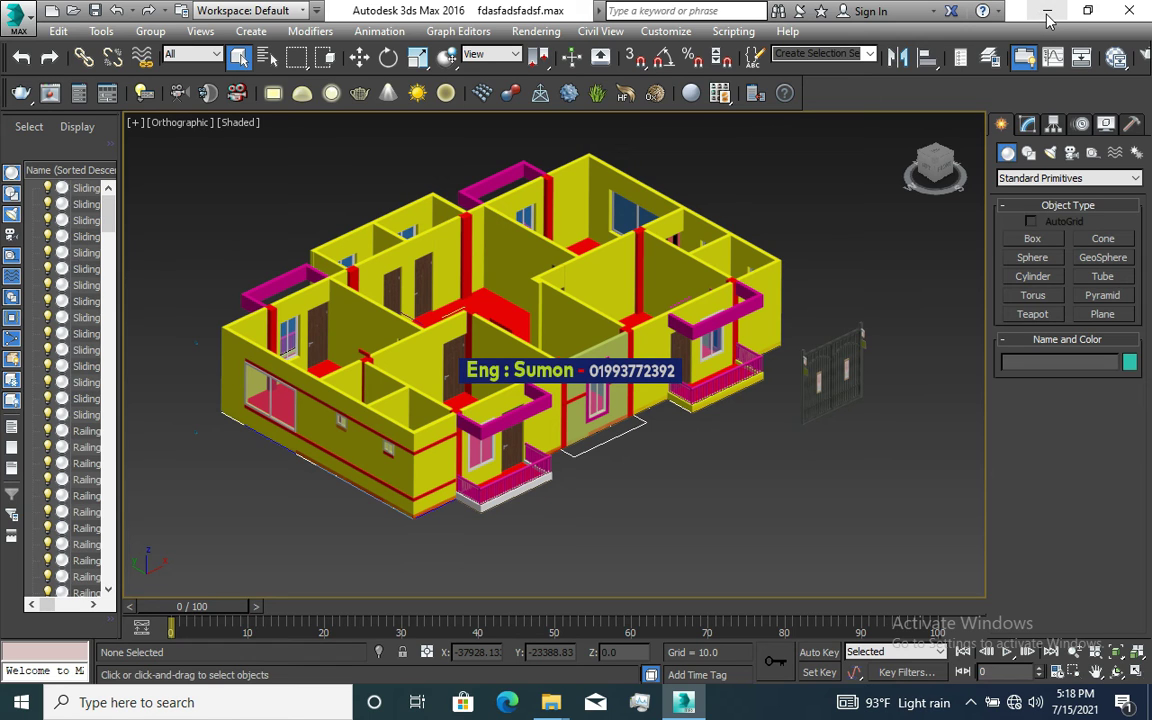
Step: Minimize 3ds Max and open the 3D CAD folder on Local Disk (E:) through This PC
{"action": "left_click", "coordinate": [1046, 12]}
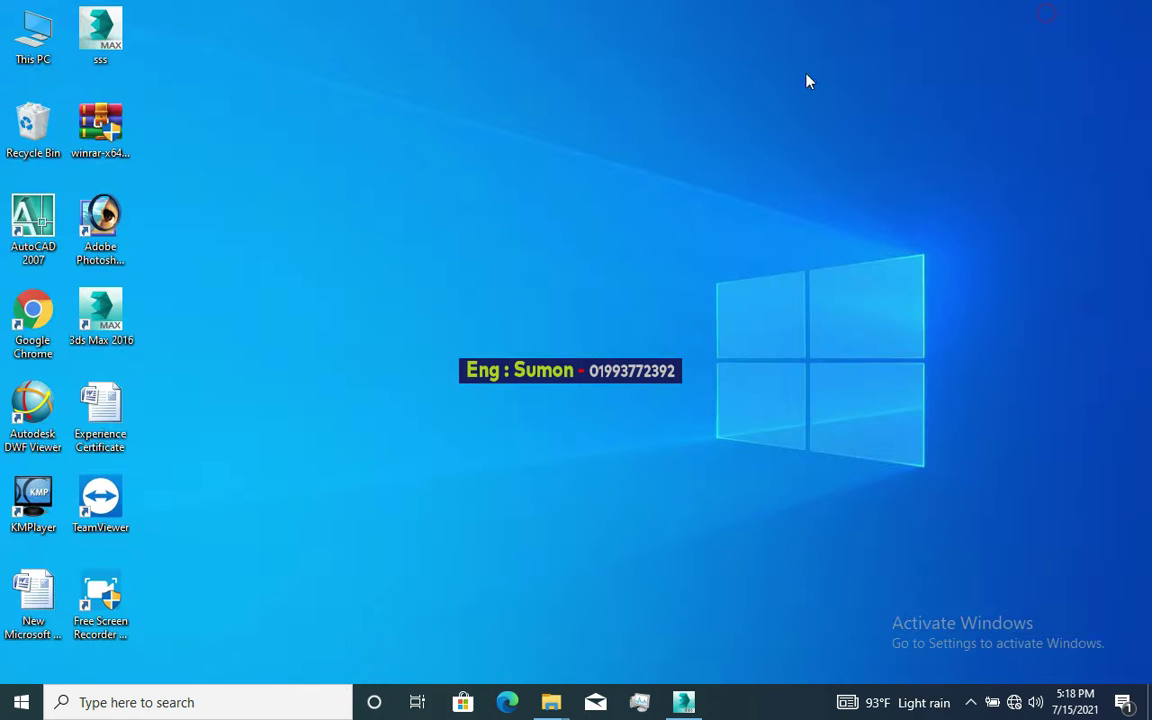
{"action": "double_click", "coordinate": [33, 38]}
{"action": "double_click", "coordinate": [706, 257]}
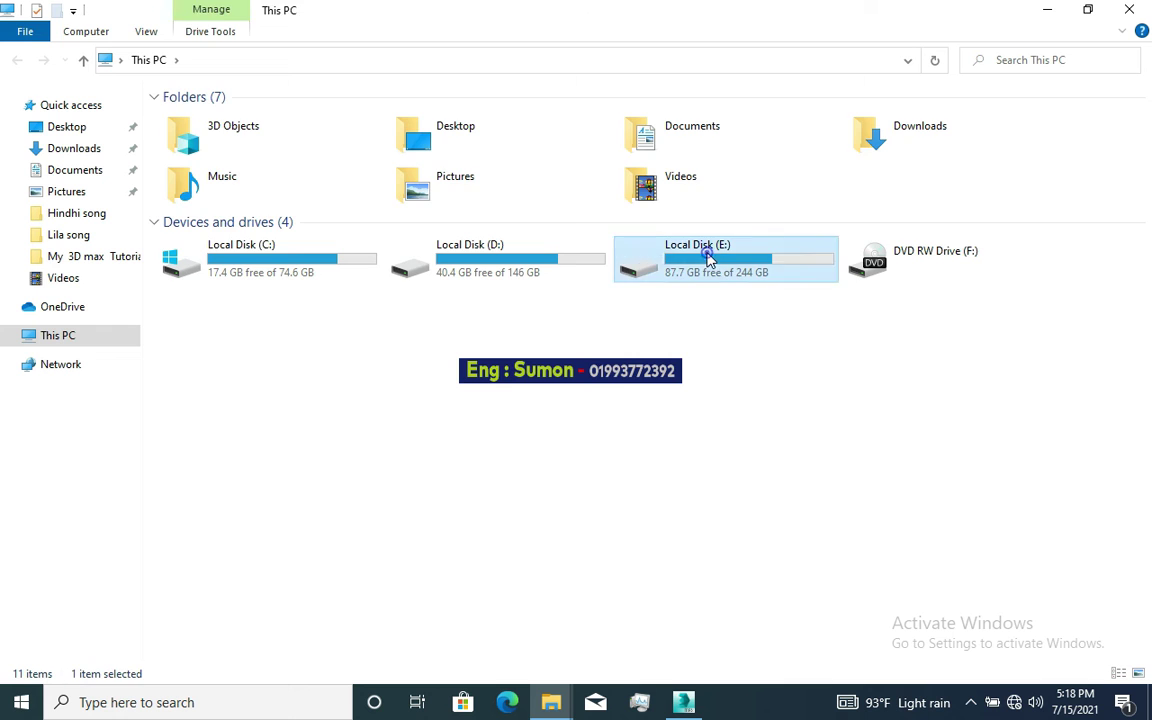
{"action": "left_click", "coordinate": [204, 135]}
{"action": "double_click", "coordinate": [204, 135]}
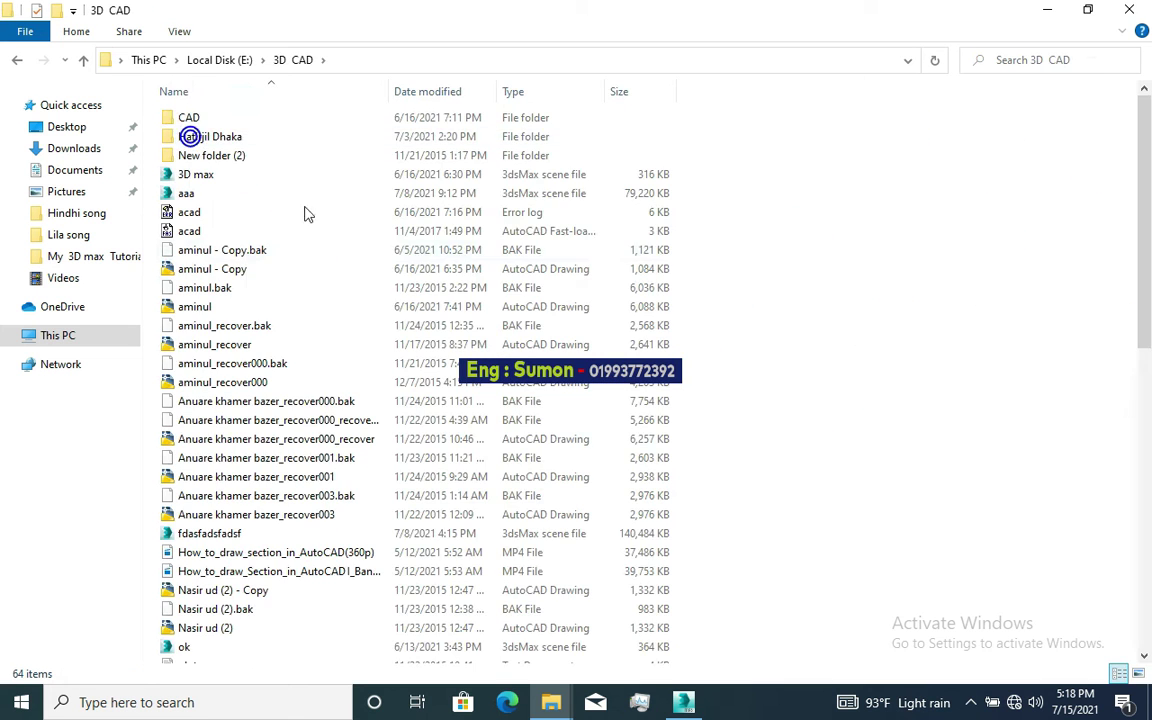
{"action": "scroll", "coordinate": [447, 401], "scroll_direction": "down", "scroll_amount": 2}
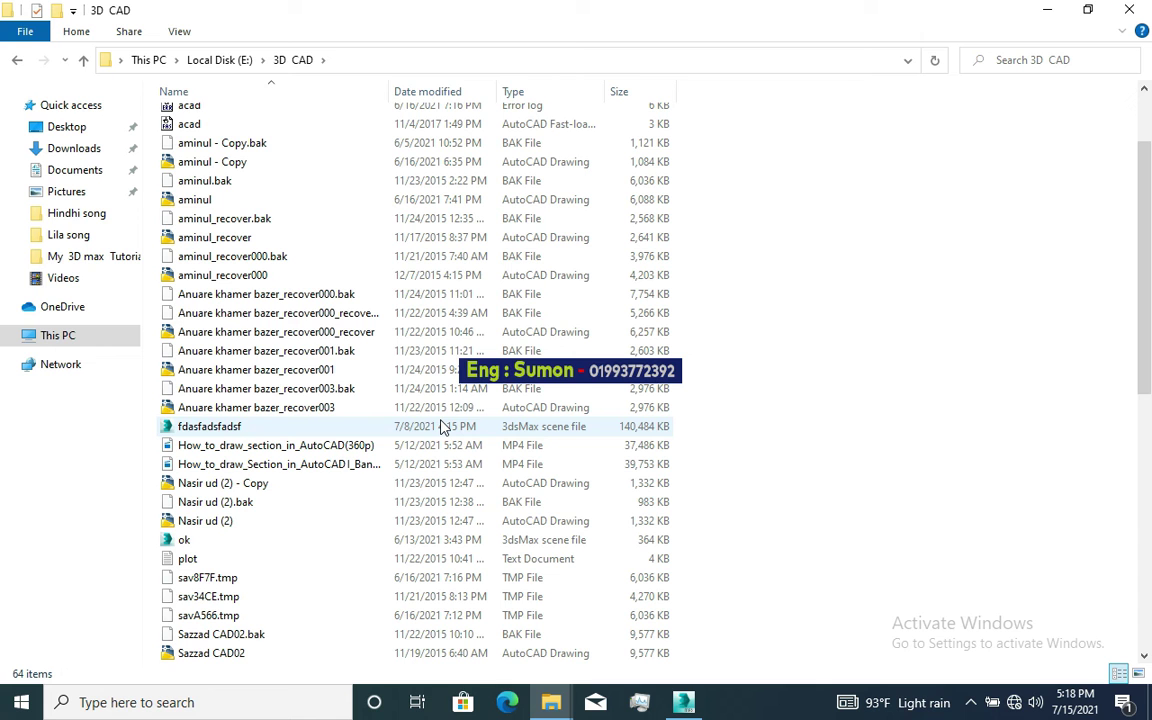
{"action": "scroll", "coordinate": [441, 428], "scroll_direction": "down", "scroll_amount": 7}
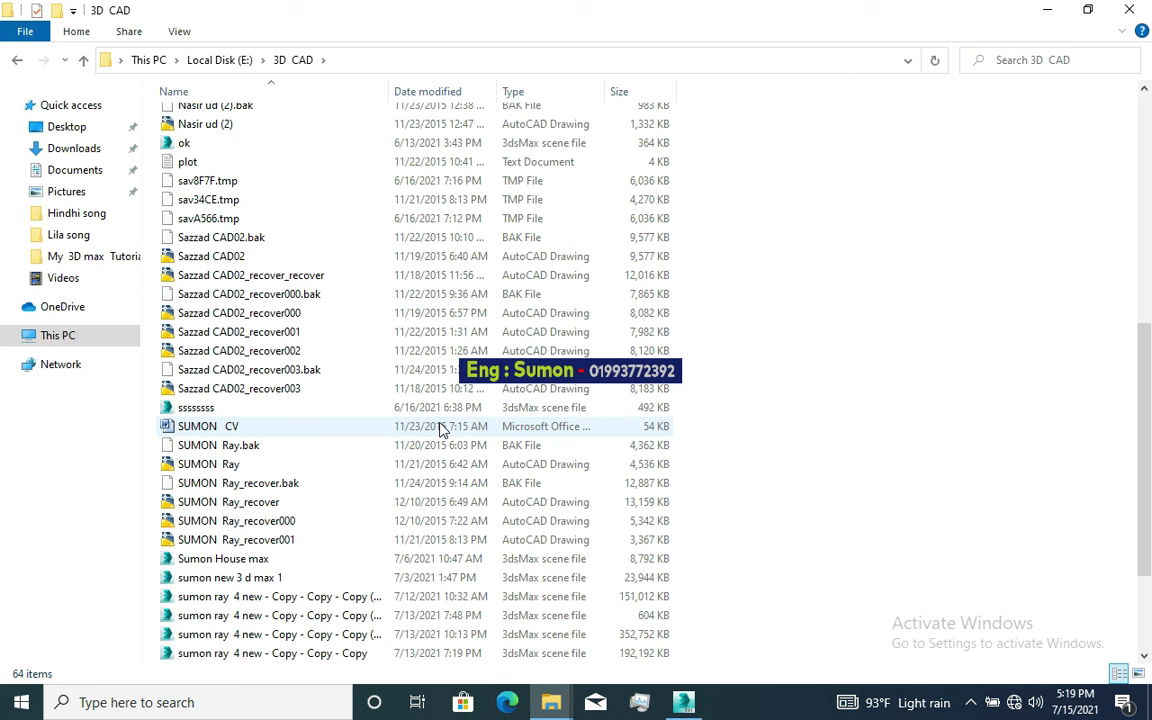
{"action": "scroll", "coordinate": [441, 428], "scroll_direction": "down", "scroll_amount": 1}
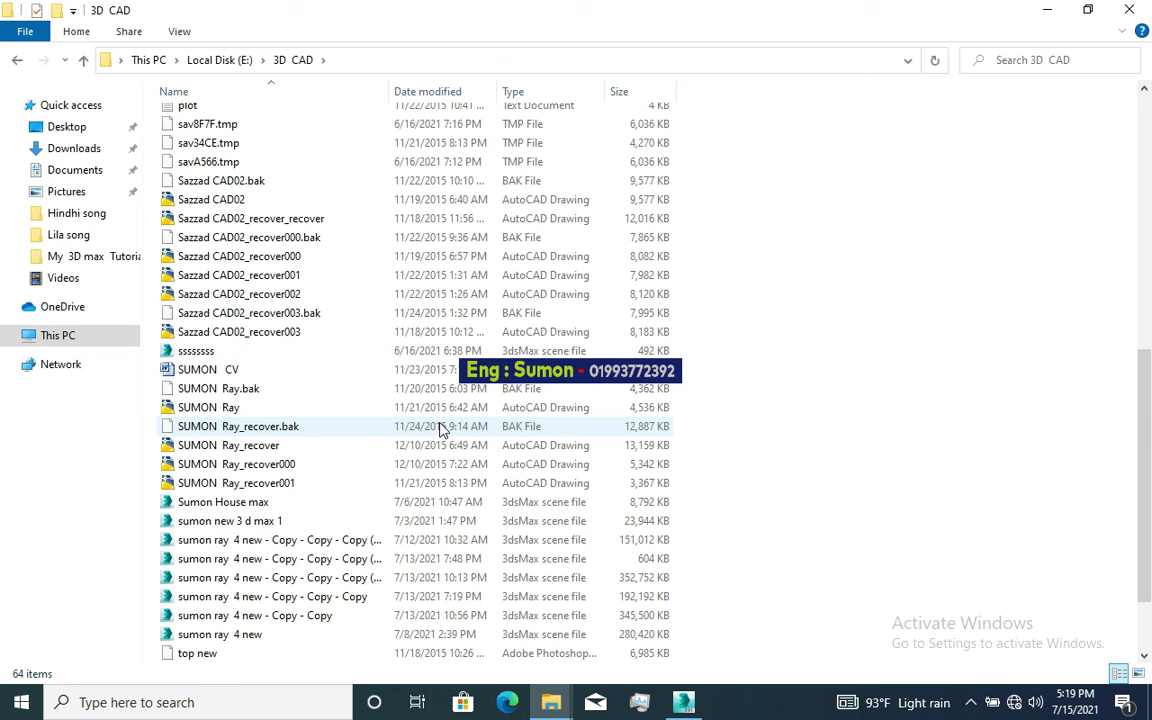
{"action": "scroll", "coordinate": [441, 428], "scroll_direction": "down", "scroll_amount": 1}
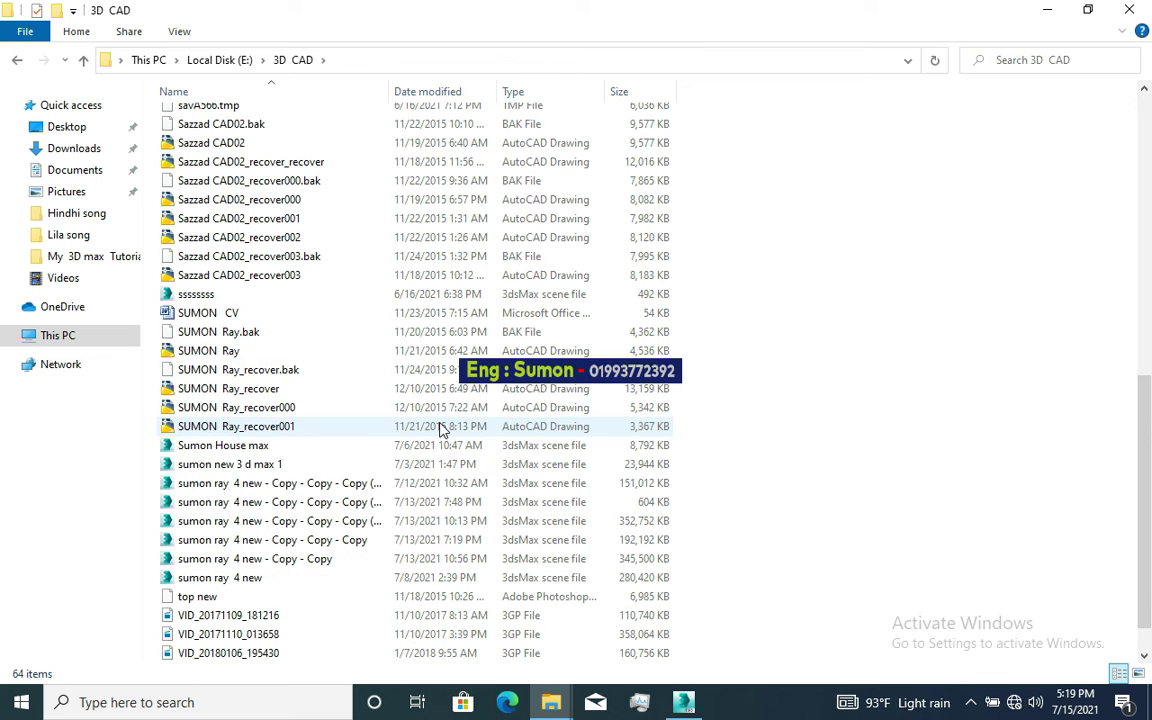
{"action": "left_click", "coordinate": [503, 503]}
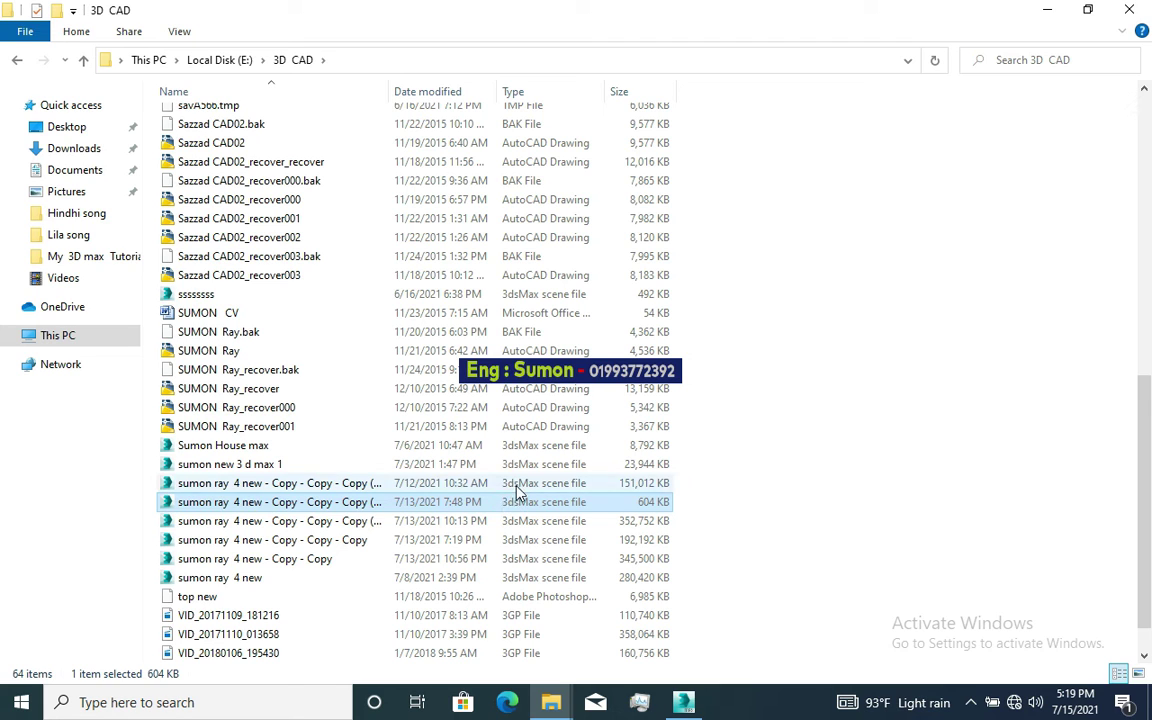
{"action": "left_click", "coordinate": [510, 484]}
{"action": "left_click", "coordinate": [778, 431]}
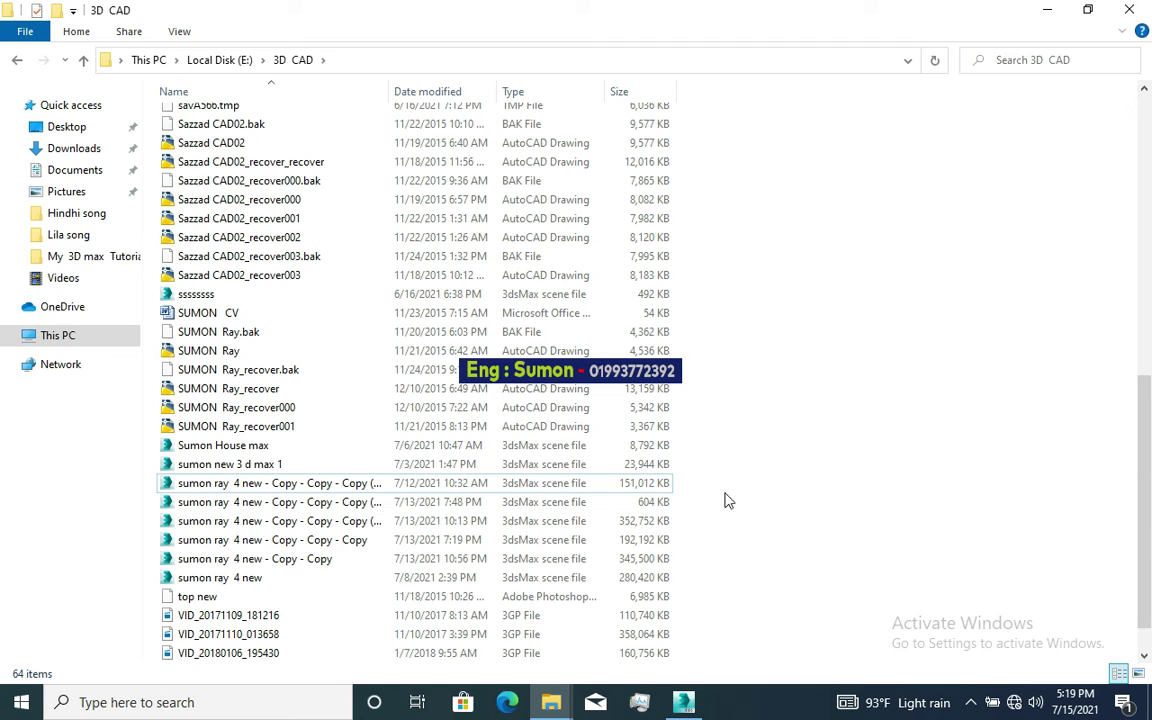
{"action": "left_click", "coordinate": [798, 429]}
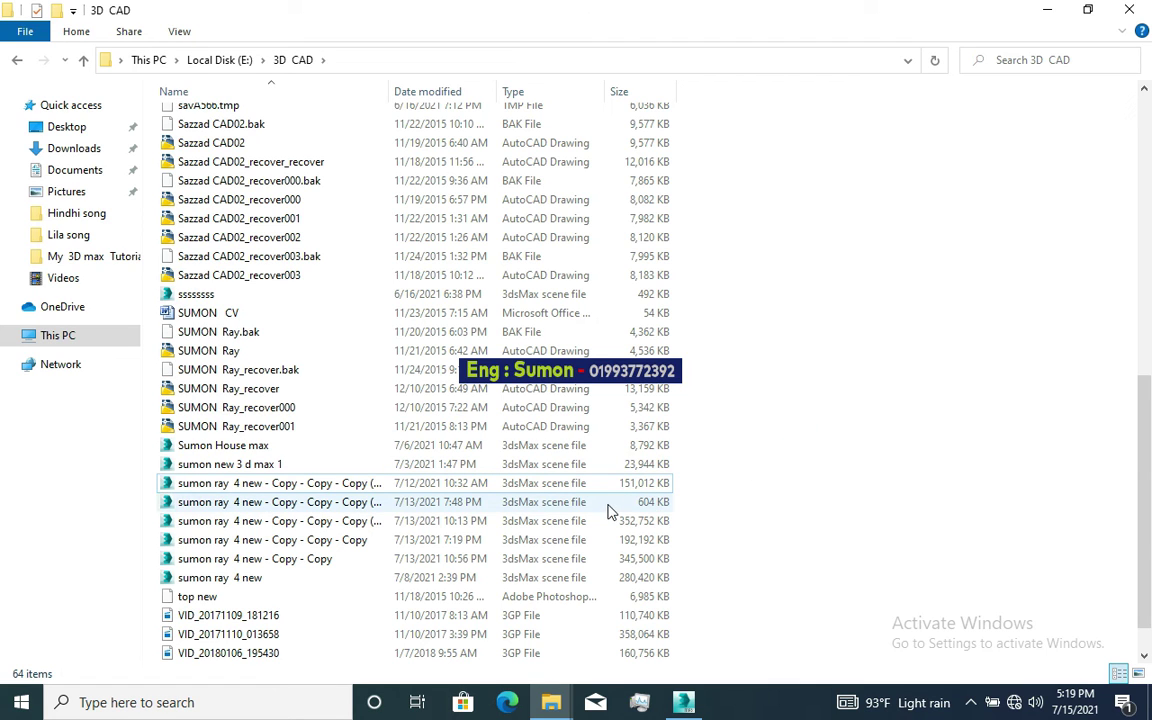
{"action": "left_click_drag", "start_coordinate": [607, 512], "coordinate": [787, 504]}
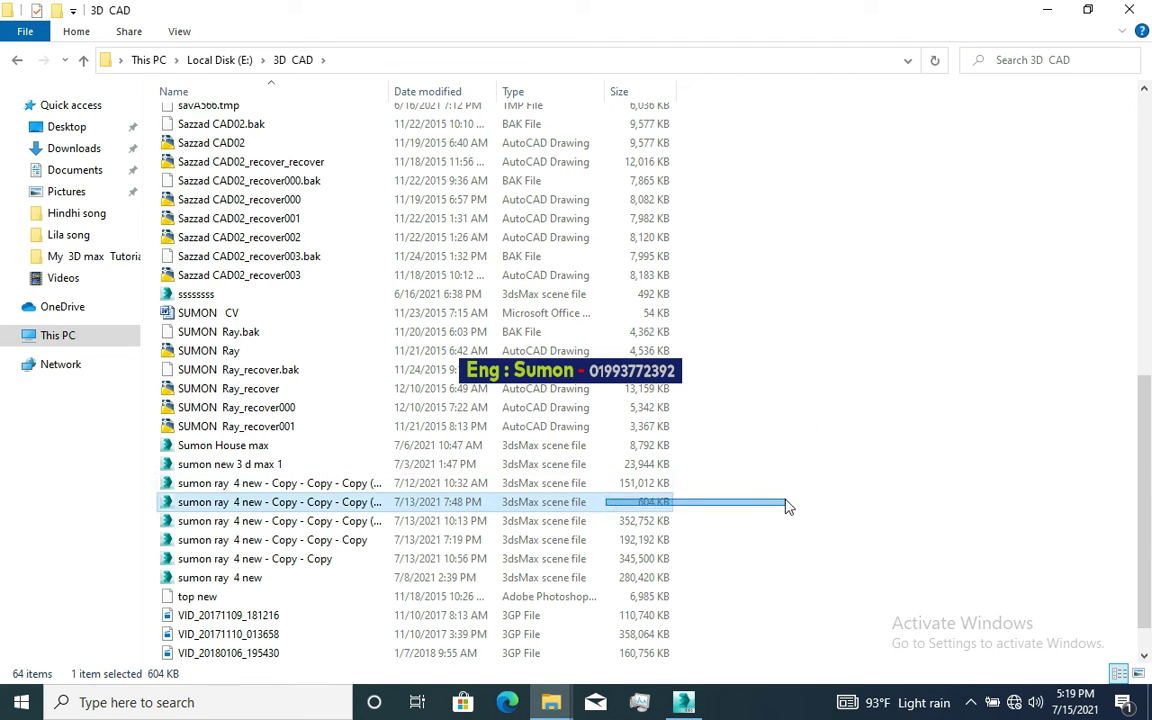
{"action": "left_click", "coordinate": [818, 478]}
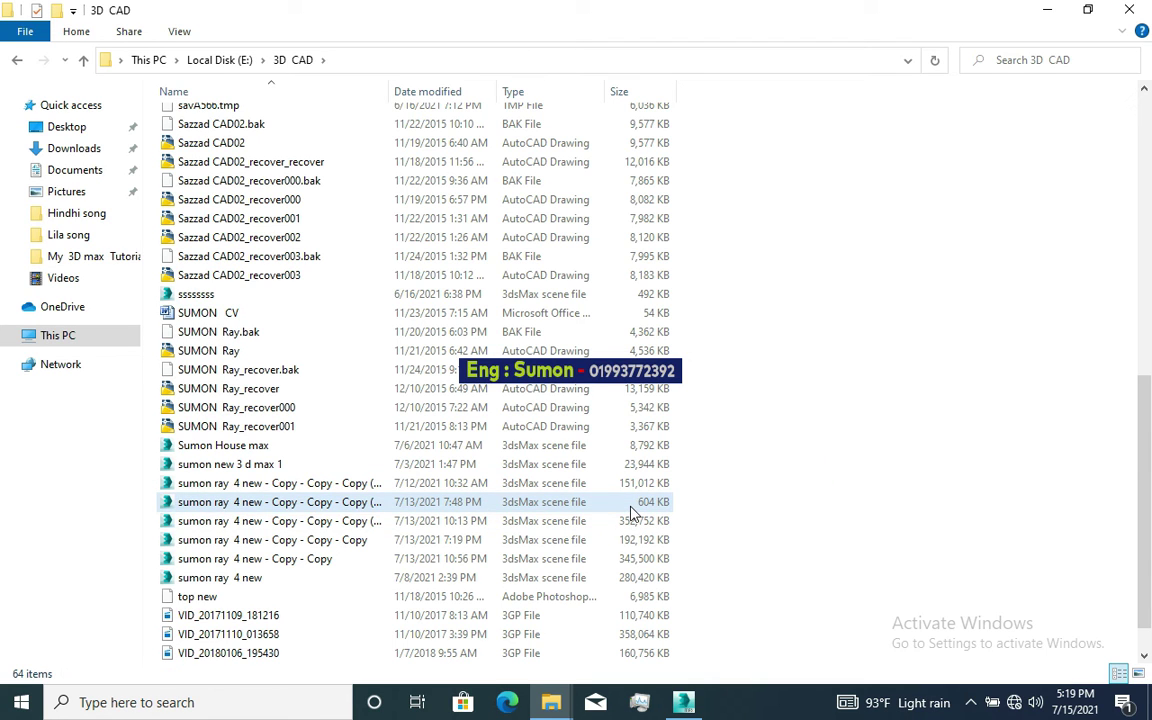
{"action": "left_click_drag", "start_coordinate": [570, 506], "coordinate": [823, 496]}
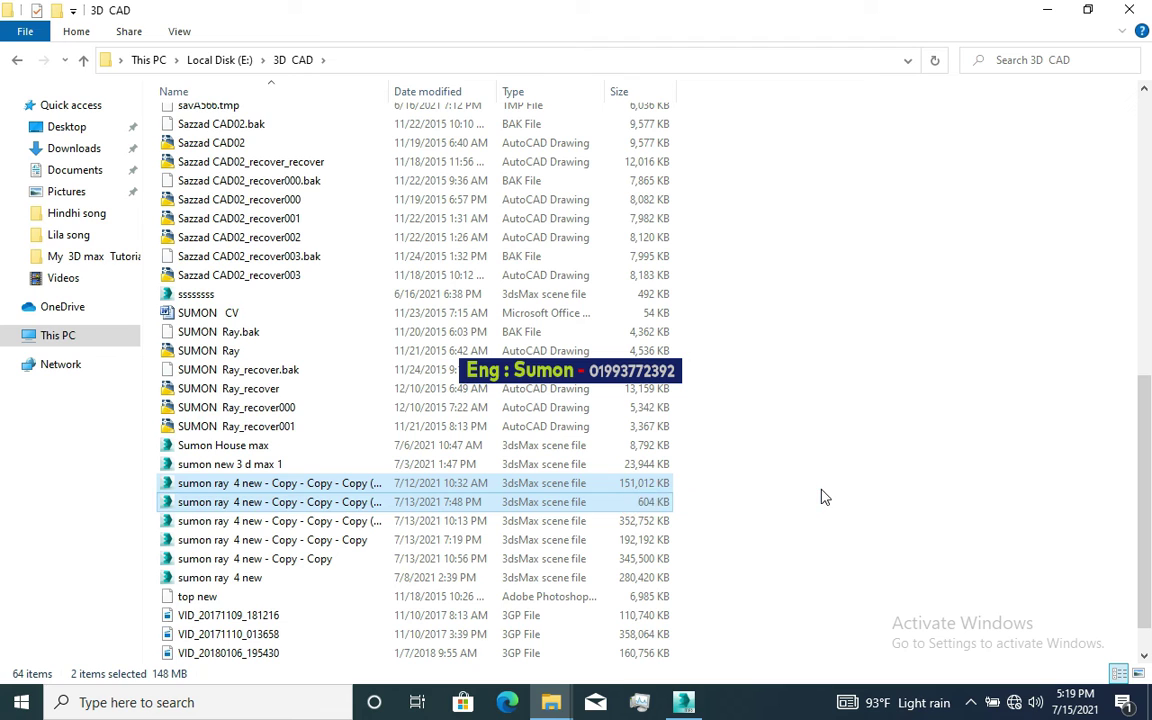
{"action": "left_click", "coordinate": [768, 519]}
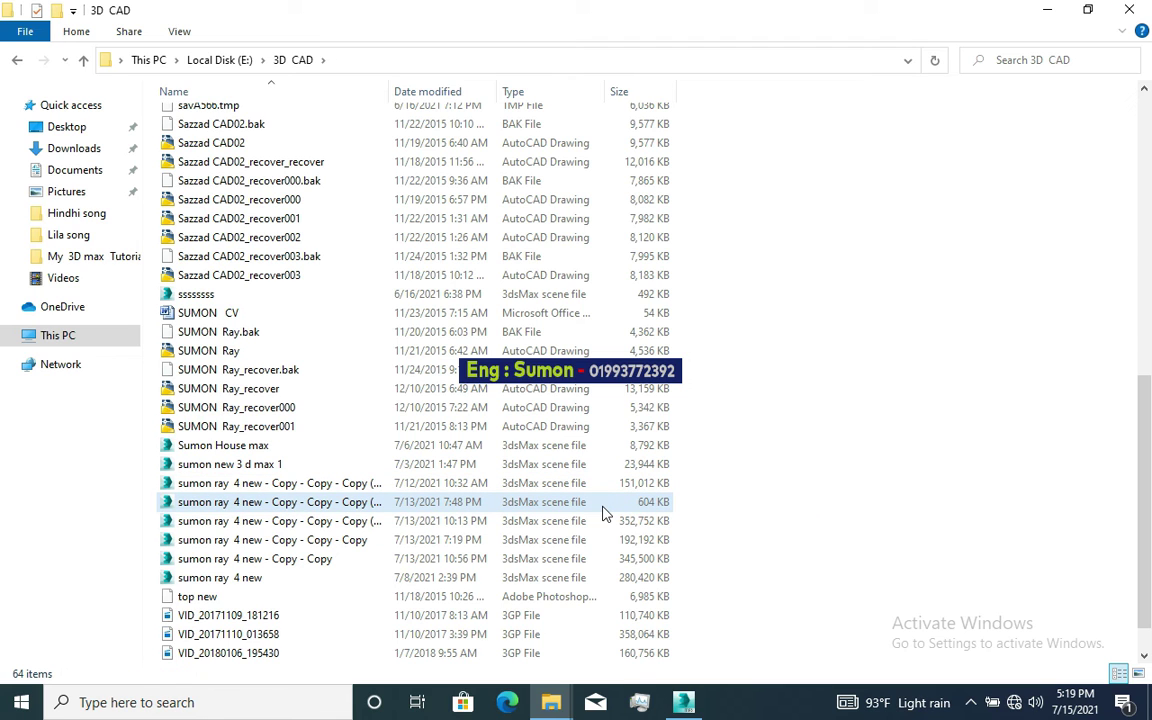
{"action": "left_click_drag", "start_coordinate": [603, 507], "coordinate": [771, 514]}
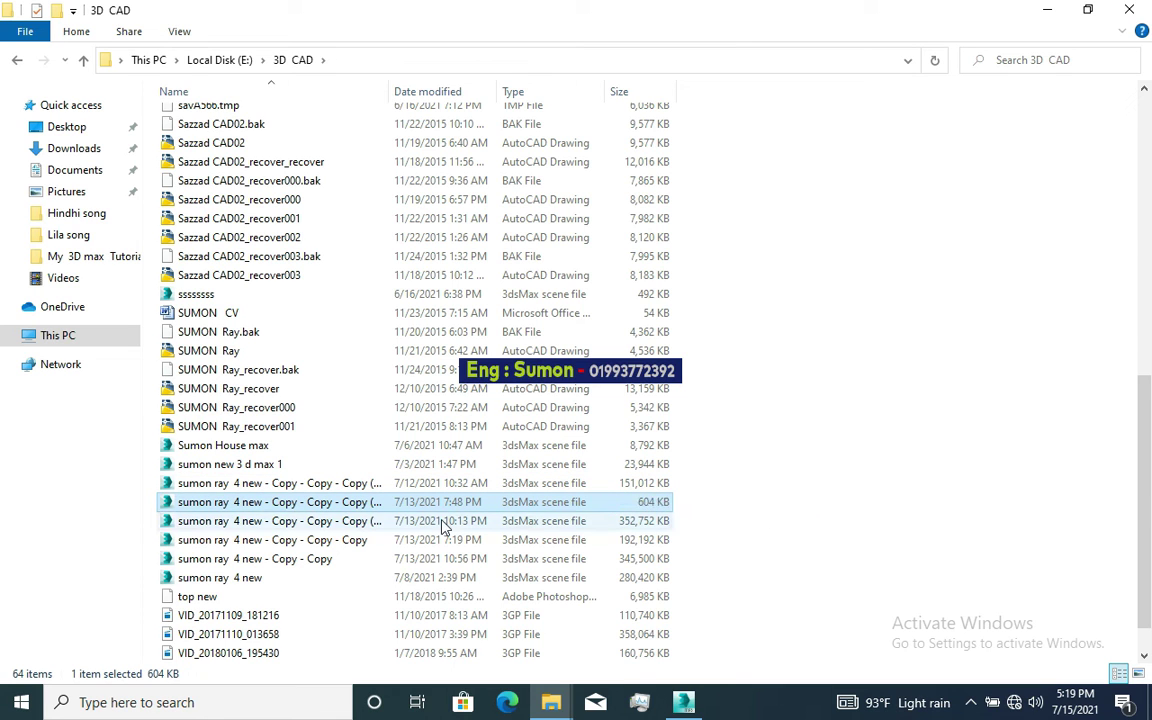
Step: Return to Local Disk (E:), reopen the 3D CAD folder and scroll to the scene files
{"action": "scroll", "coordinate": [767, 281], "scroll_direction": "up", "scroll_amount": 3}
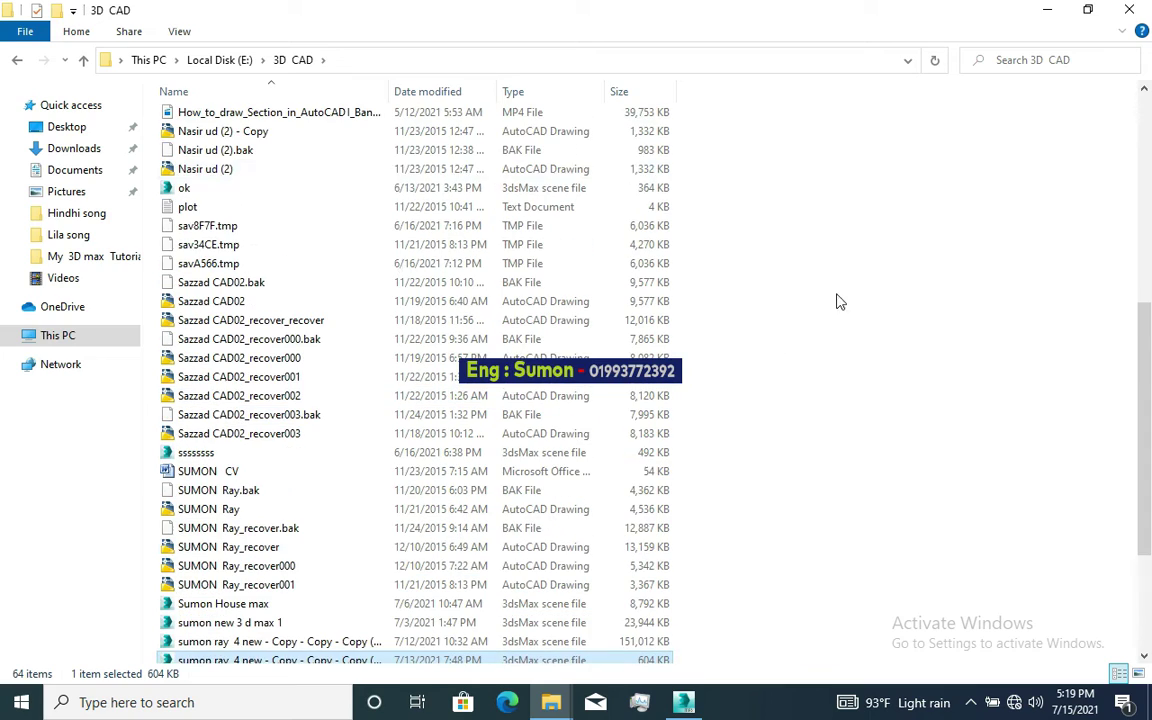
{"action": "left_click", "coordinate": [16, 60]}
{"action": "double_click", "coordinate": [226, 145]}
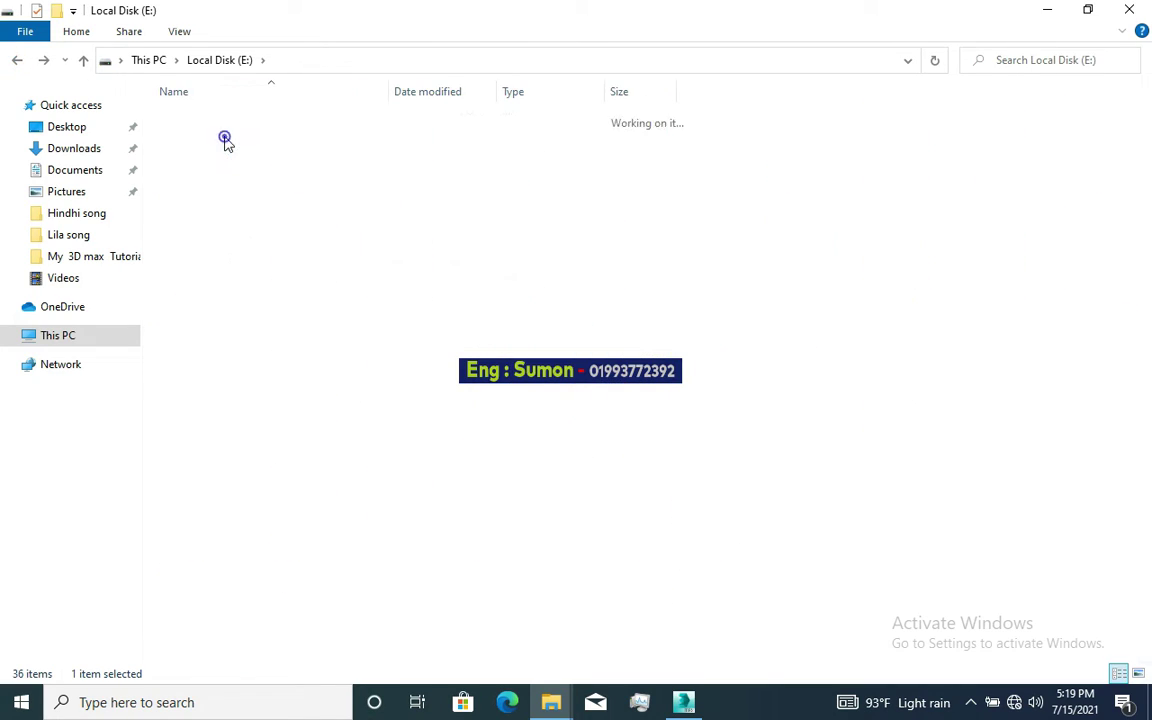
{"action": "scroll", "coordinate": [600, 400], "scroll_direction": "down", "scroll_amount": 10}
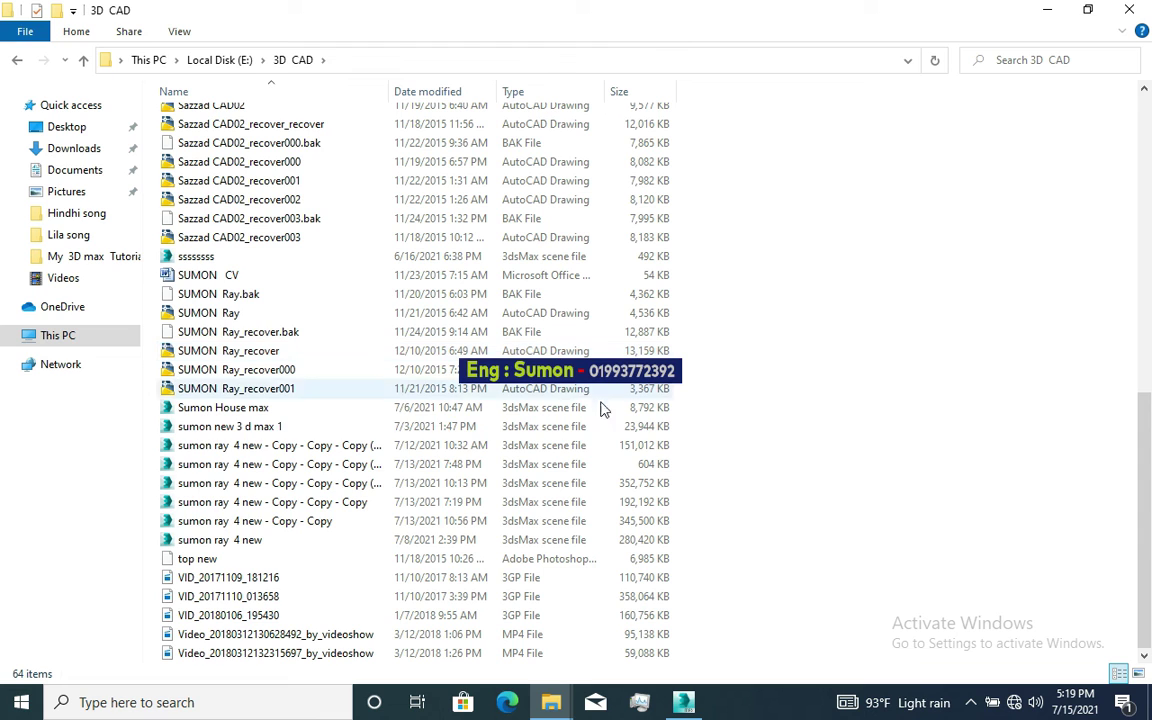
Step: Drop the scene file into the 3ds Max viewport and merge it in as DADPLACEGROUP001
{"action": "left_click_drag", "start_coordinate": [655, 466], "coordinate": [645, 497]}
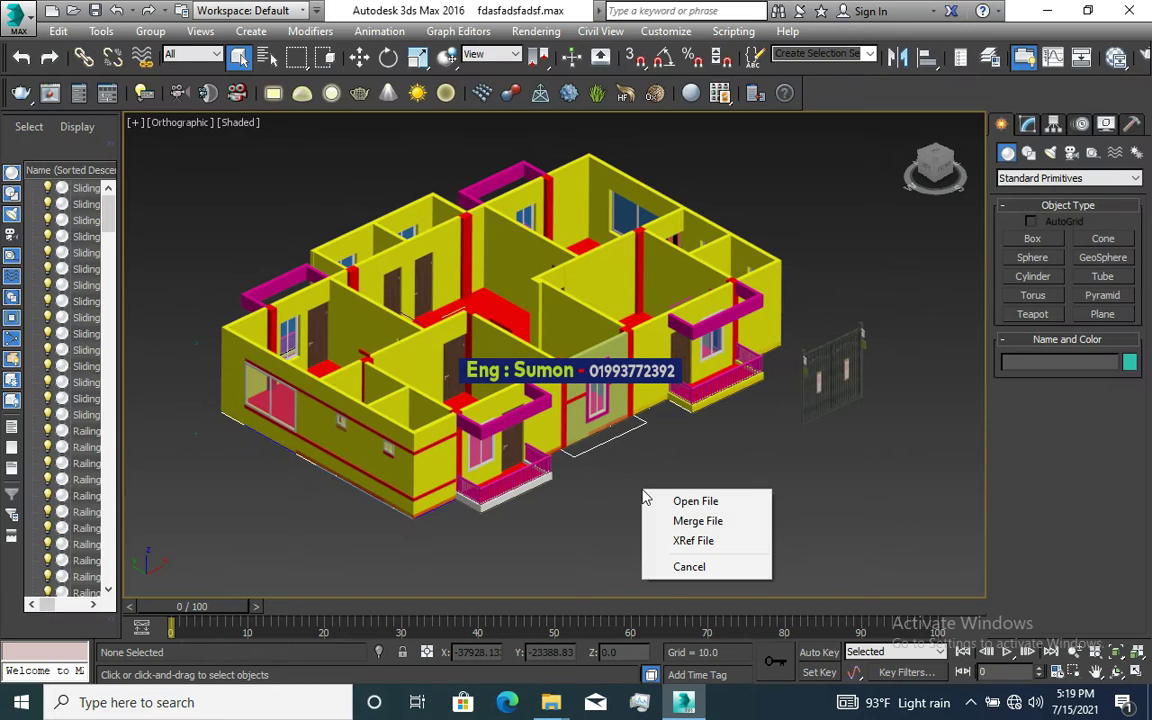
{"action": "left_click", "coordinate": [715, 521]}
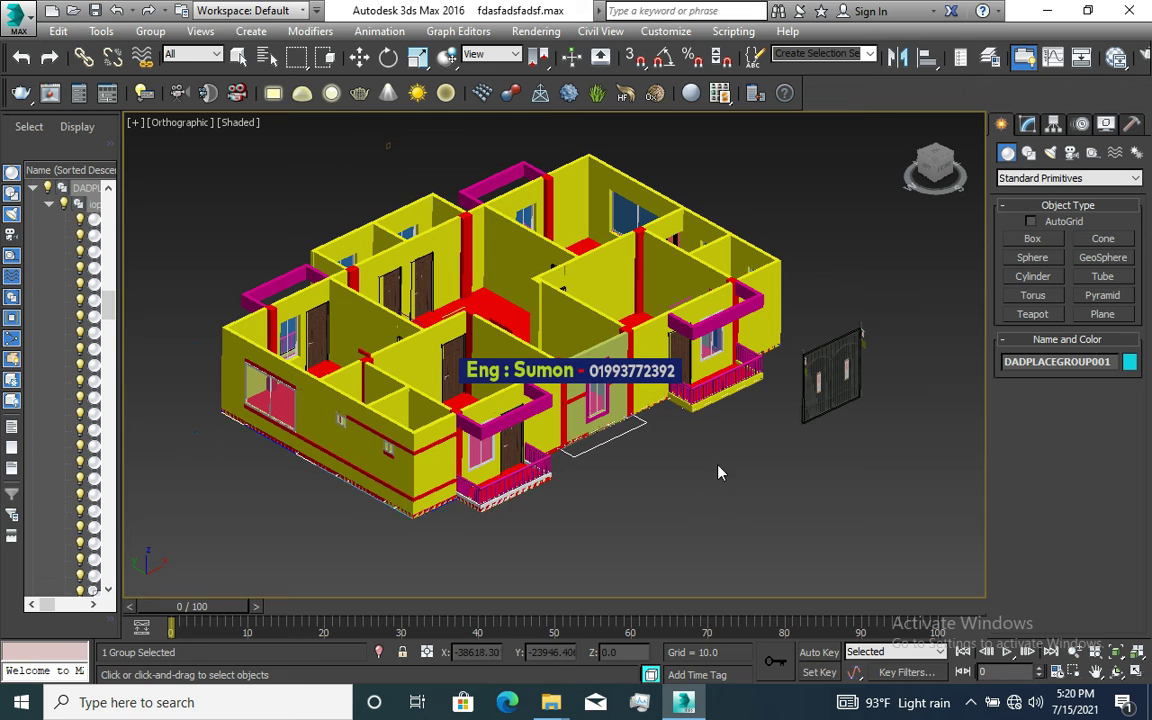
{"action": "scroll", "coordinate": [720, 494], "scroll_direction": "down", "scroll_amount": 3}
{"action": "scroll", "coordinate": [690, 473], "scroll_direction": "up", "scroll_amount": 4}
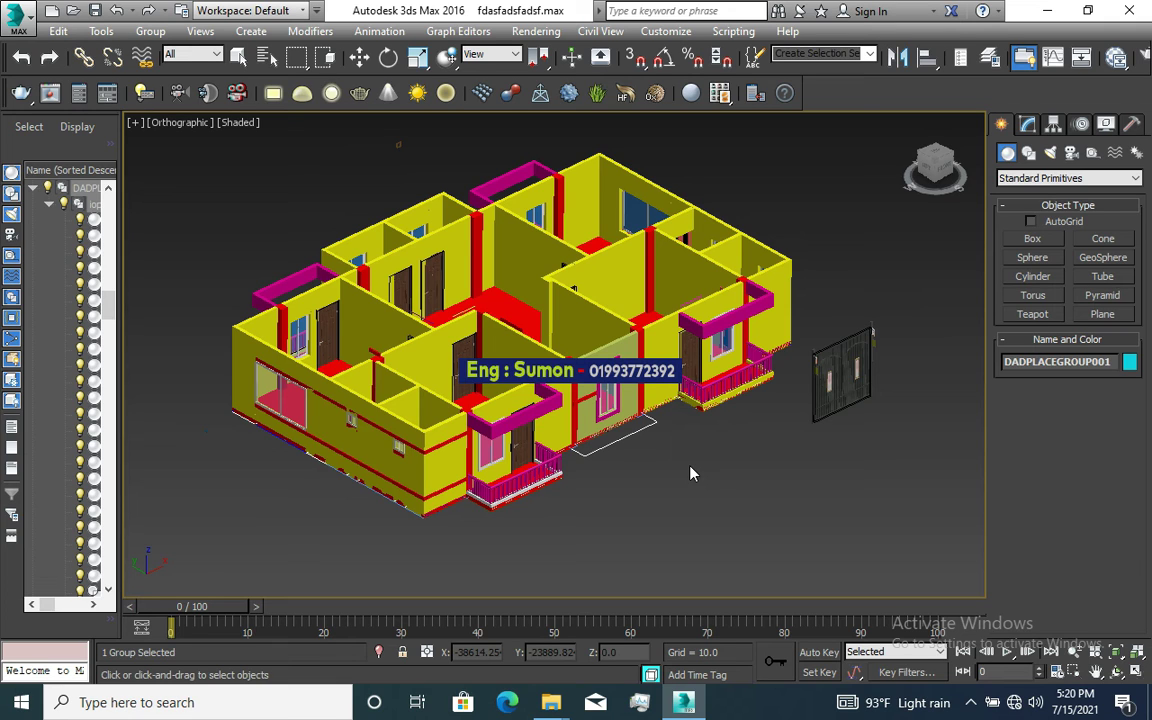
{"action": "scroll", "coordinate": [690, 473], "scroll_direction": "down", "scroll_amount": 2}
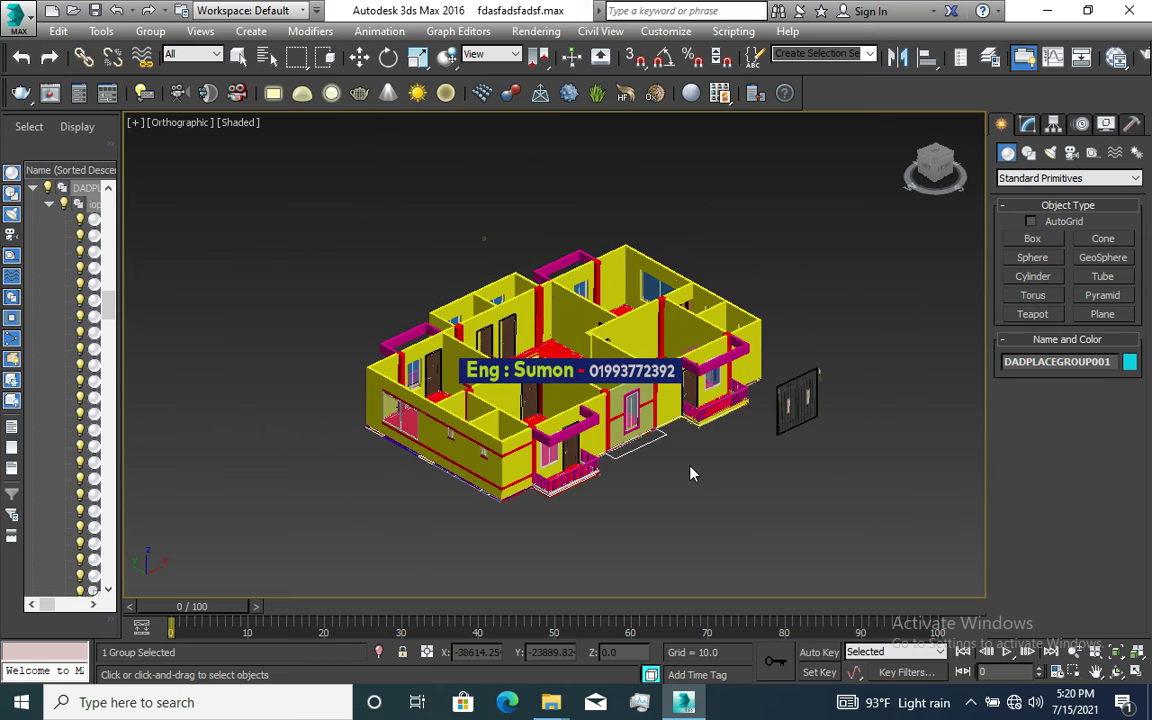
{"action": "scroll", "coordinate": [690, 473], "scroll_direction": "up", "scroll_amount": 7}
{"action": "scroll", "coordinate": [690, 473], "scroll_direction": "down", "scroll_amount": 6}
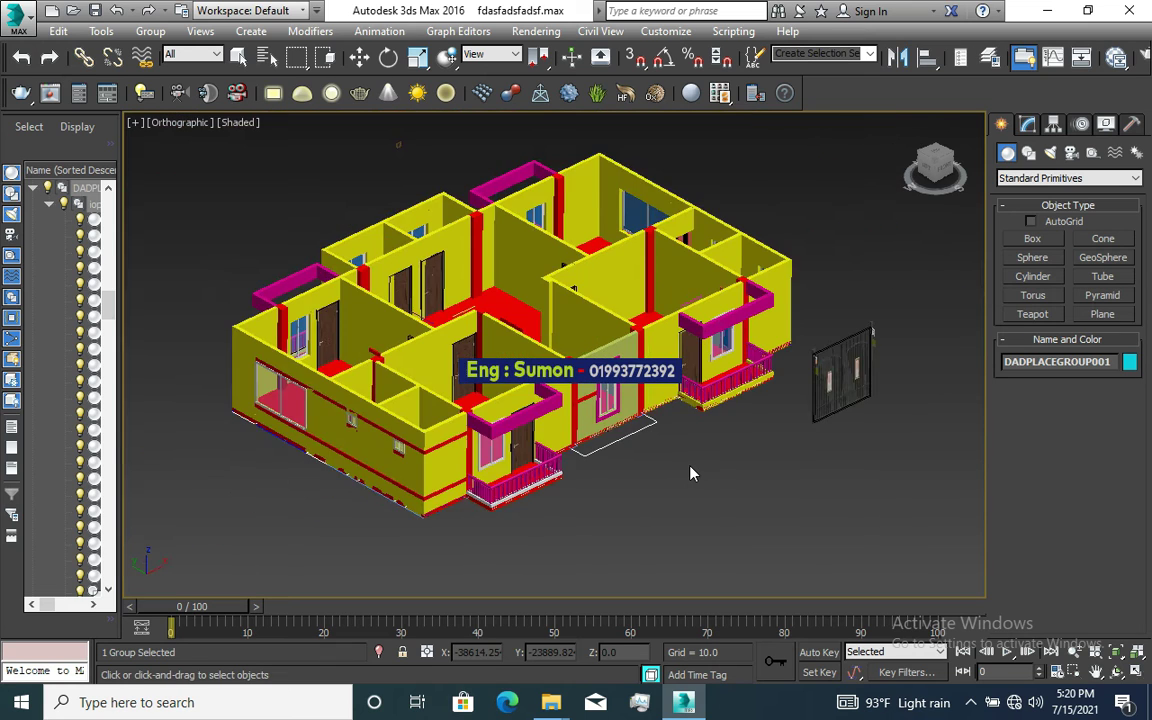
{"action": "scroll", "coordinate": [690, 473], "scroll_direction": "up", "scroll_amount": 1}
{"action": "scroll", "coordinate": [690, 473], "scroll_direction": "up", "scroll_amount": 4}
{"action": "scroll", "coordinate": [690, 473], "scroll_direction": "down", "scroll_amount": 5}
{"action": "scroll", "coordinate": [671, 453], "scroll_direction": "up", "scroll_amount": 2}
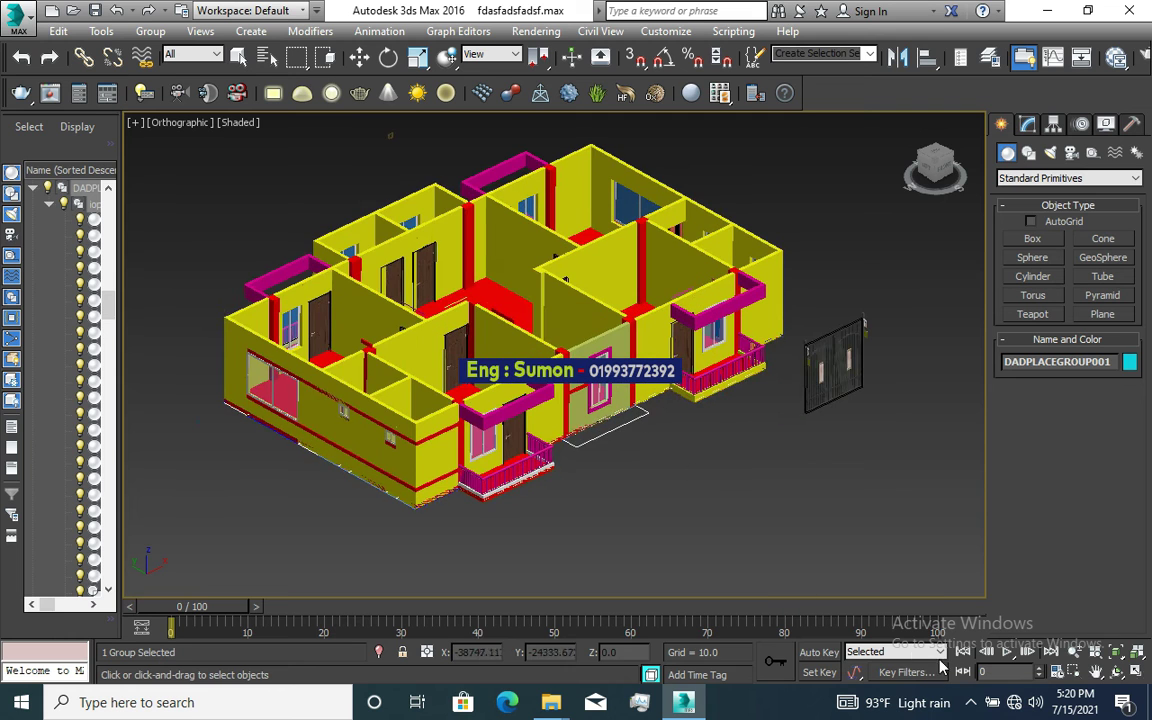
{"action": "key", "text": "w"}
{"action": "left_click", "coordinate": [970, 703]}
Step: Hide the screen recorder's window and zoom the viewport on the scene
{"action": "left_click", "coordinate": [1007, 628]}
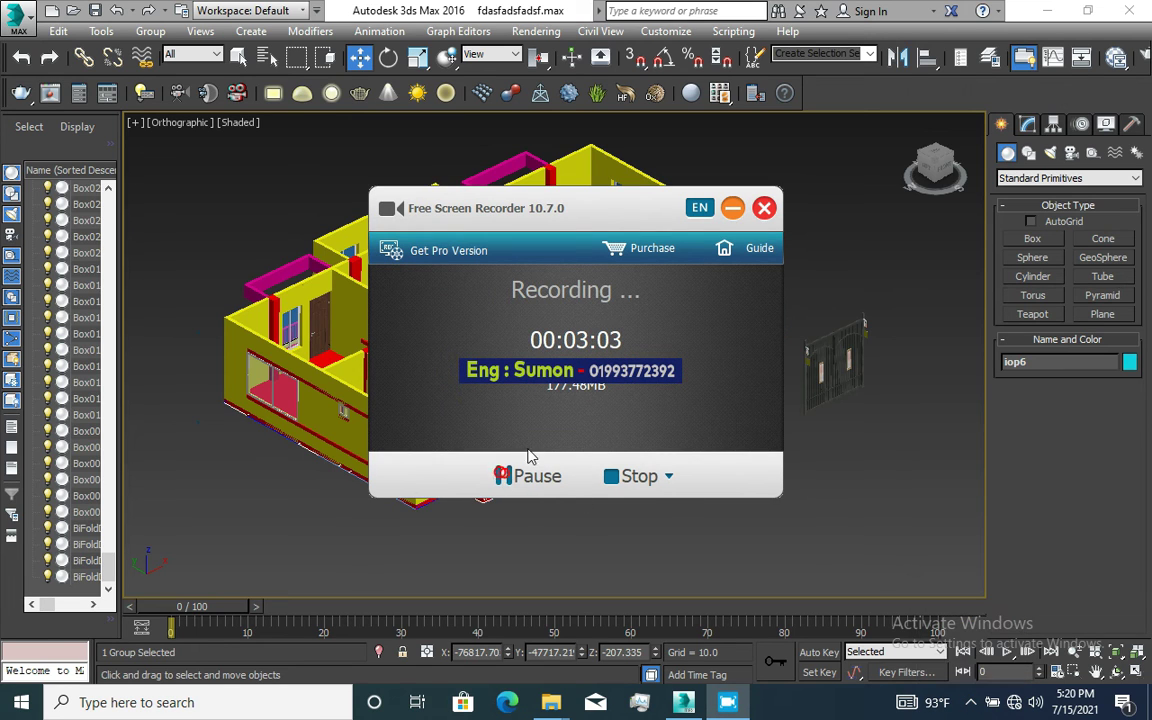
{"action": "left_click", "coordinate": [732, 208]}
{"action": "scroll", "coordinate": [770, 360], "scroll_direction": "up", "scroll_amount": 4}
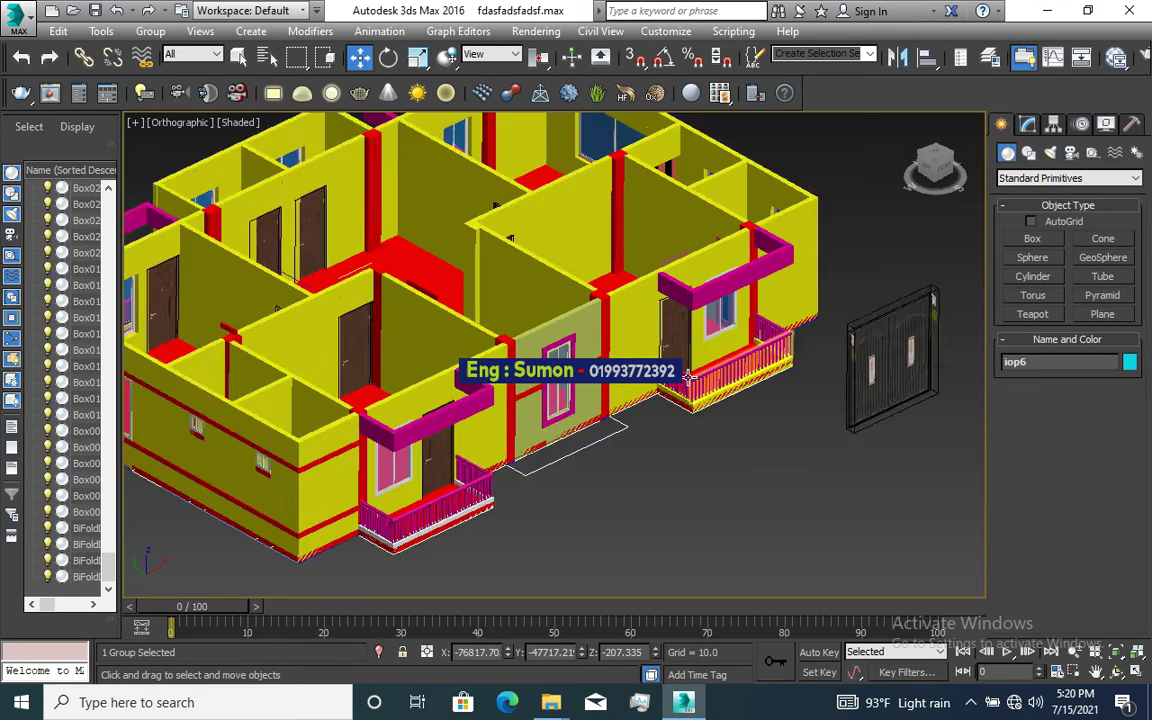
{"action": "scroll", "coordinate": [770, 360], "scroll_direction": "down", "scroll_amount": 4}
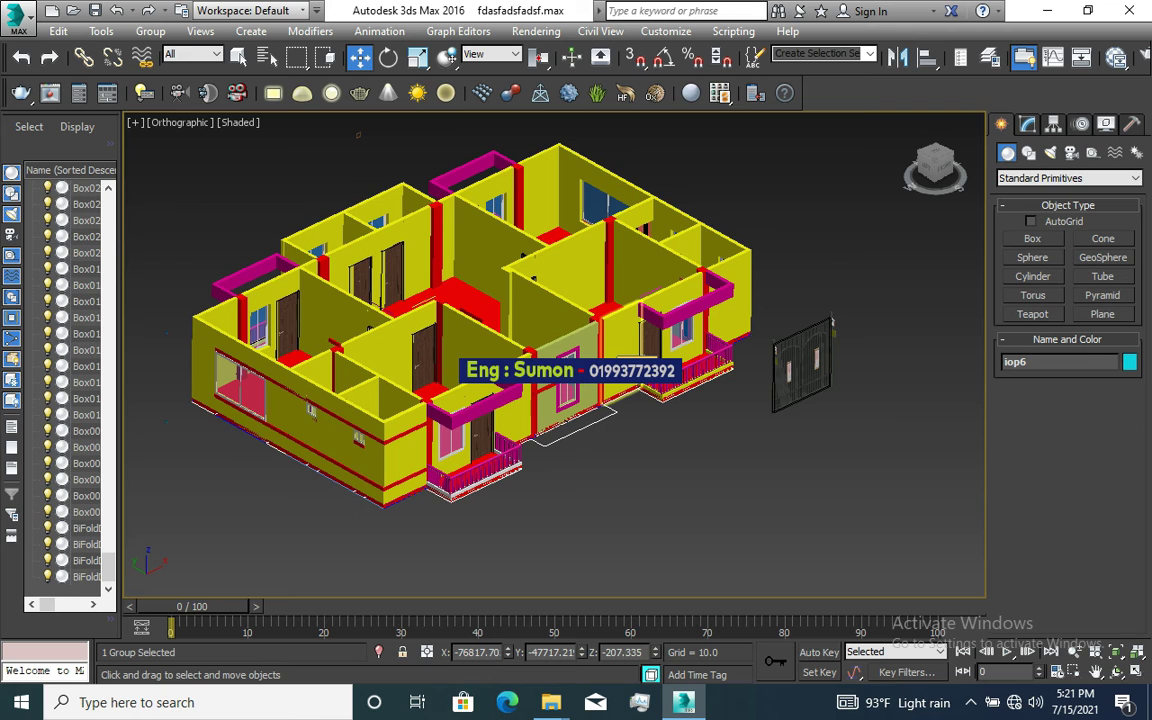
{"action": "scroll", "coordinate": [607, 377], "scroll_direction": "up", "scroll_amount": 3}
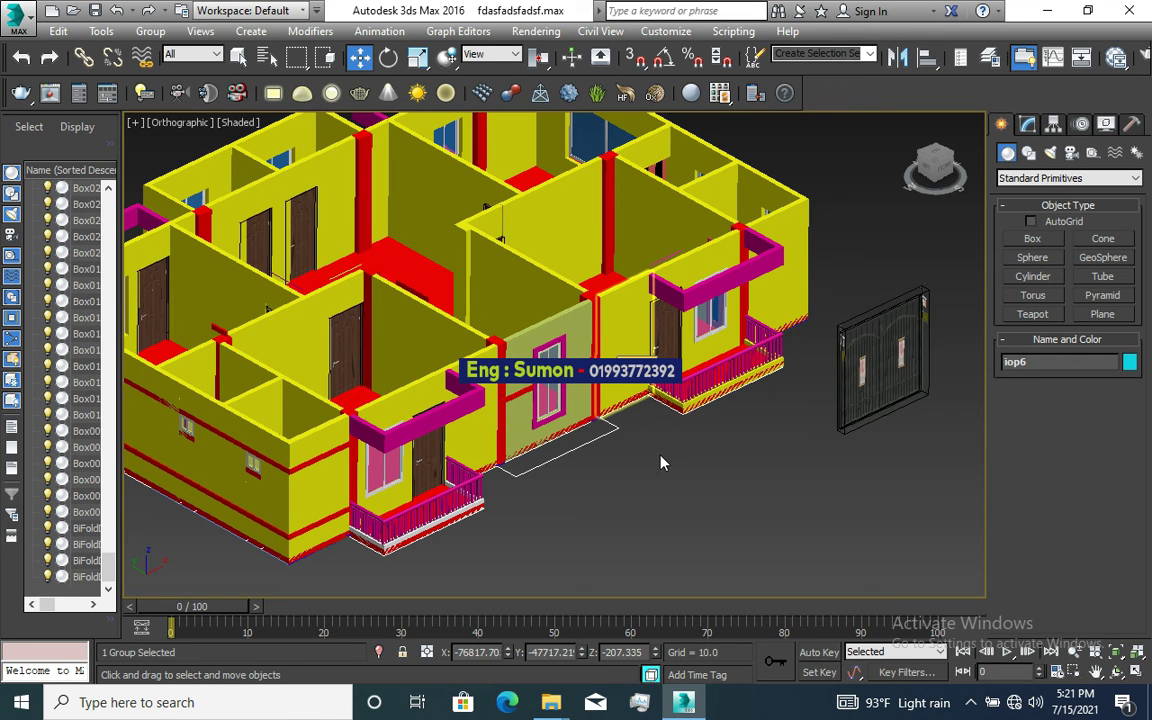
{"action": "scroll", "coordinate": [662, 462], "scroll_direction": "down", "scroll_amount": 2}
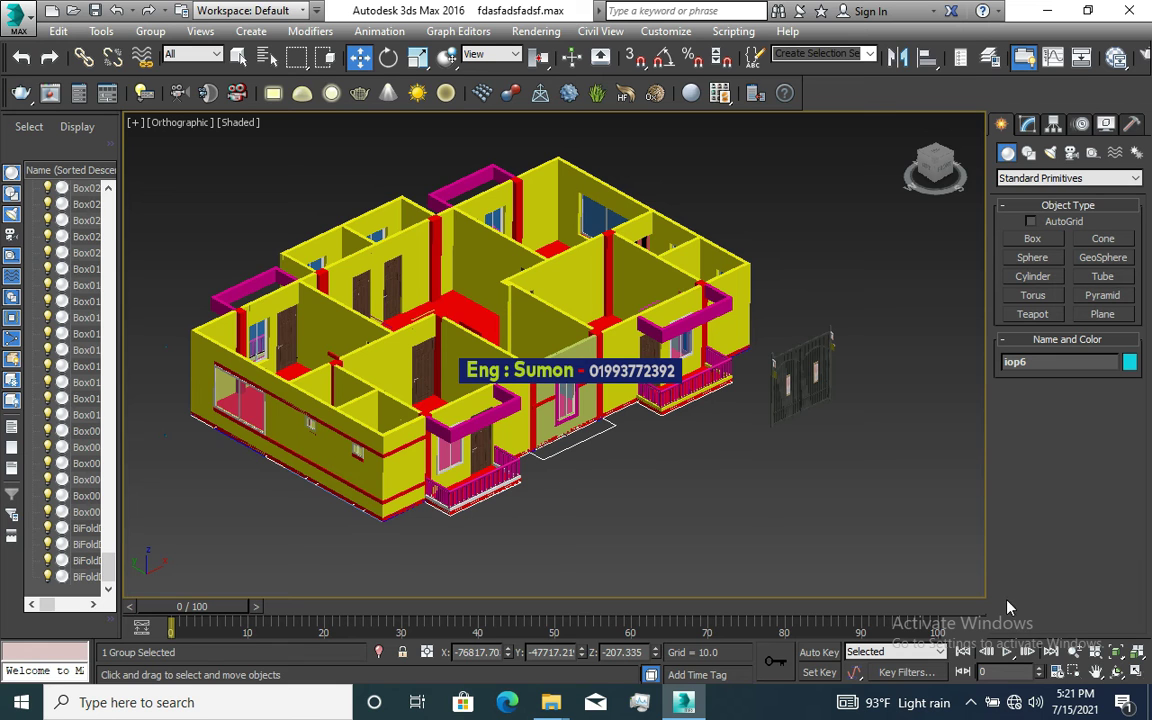
Step: Switch to Top, Front, Left and Perspective viewports and zoom out the Top view
{"action": "left_click", "coordinate": [1137, 673]}
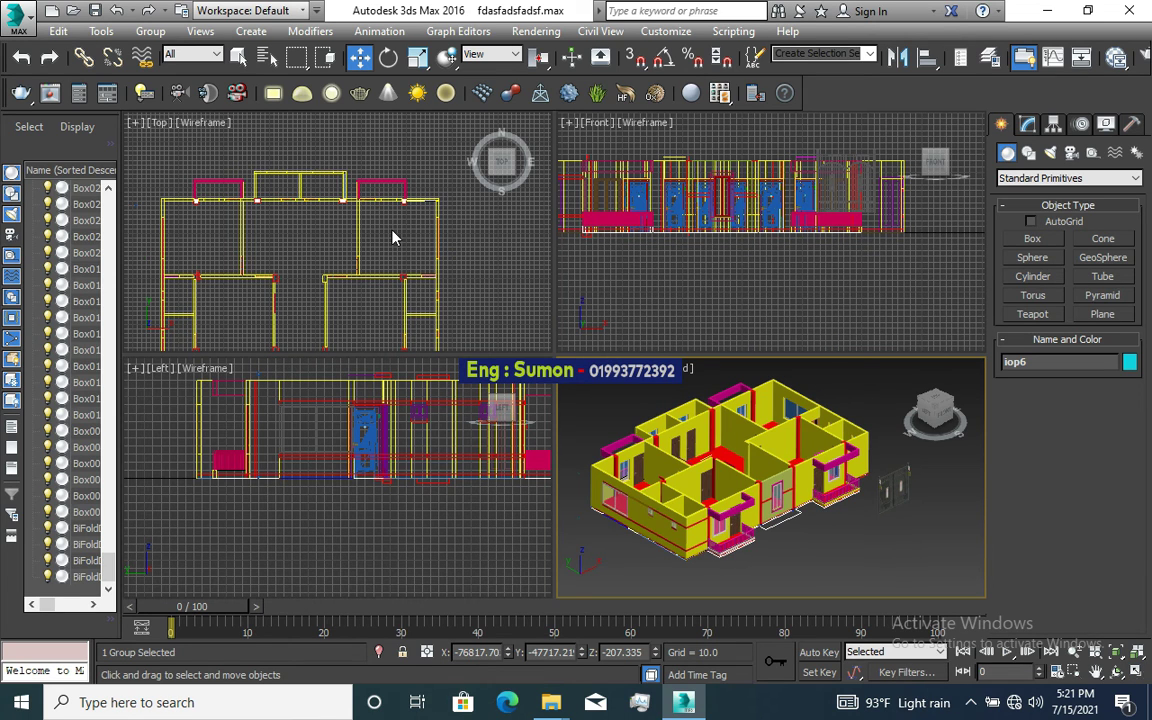
{"action": "scroll", "coordinate": [392, 237], "scroll_direction": "down", "scroll_amount": 3}
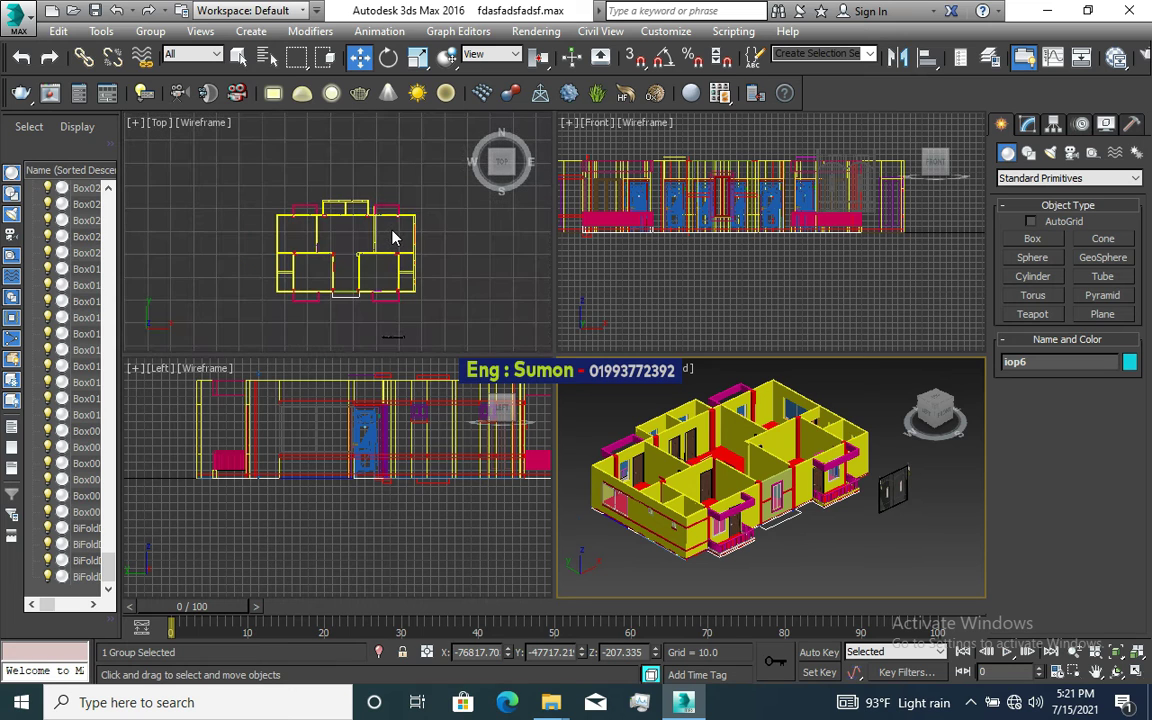
{"action": "scroll", "coordinate": [455, 230], "scroll_direction": "down", "scroll_amount": 2}
{"action": "scroll", "coordinate": [453, 230], "scroll_direction": "down", "scroll_amount": 3}
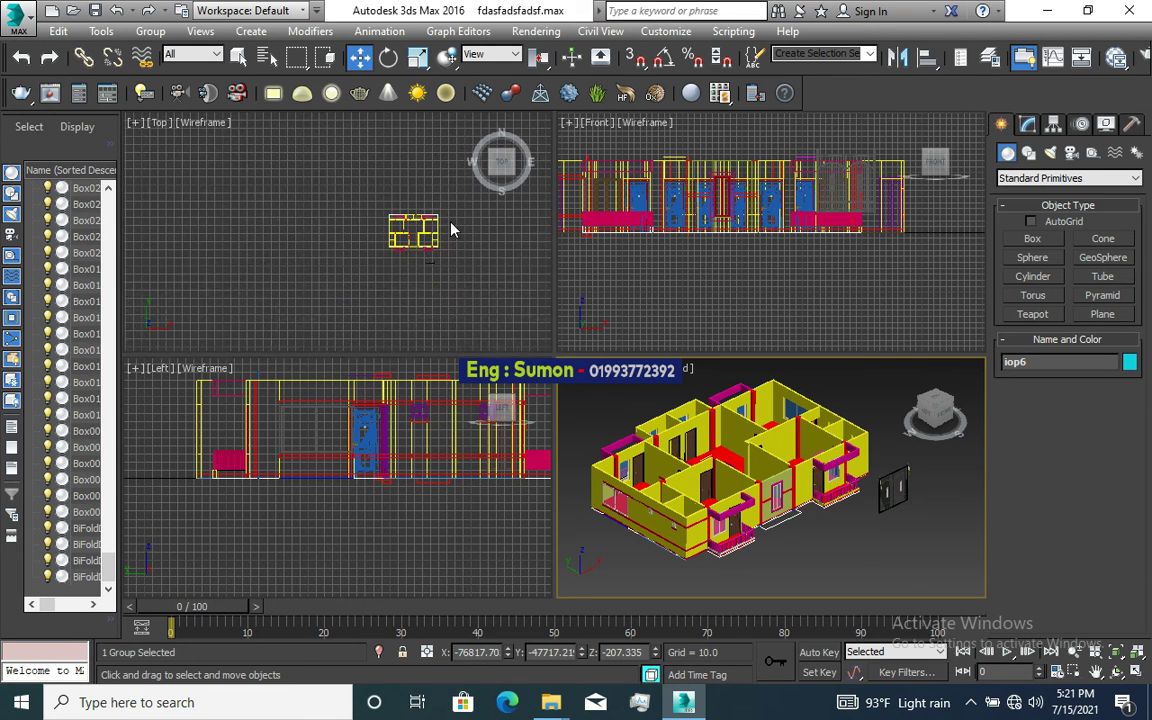
{"action": "scroll", "coordinate": [450, 229], "scroll_direction": "down", "scroll_amount": 3}
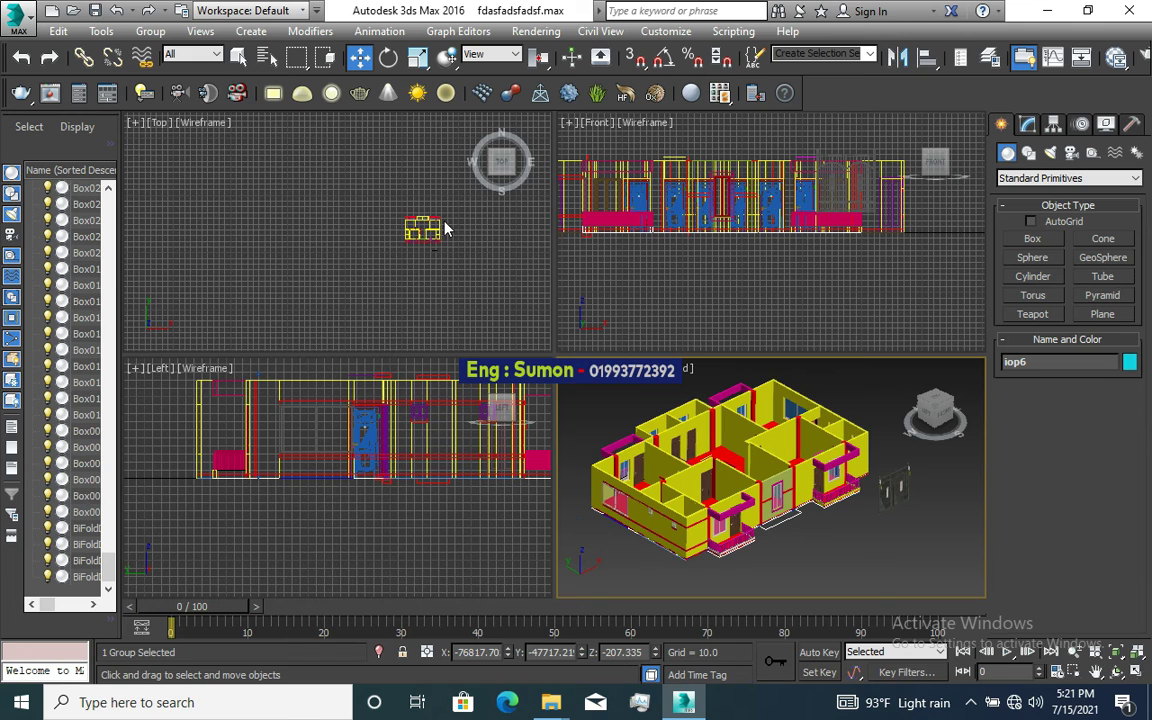
{"action": "scroll", "coordinate": [445, 228], "scroll_direction": "down", "scroll_amount": 3}
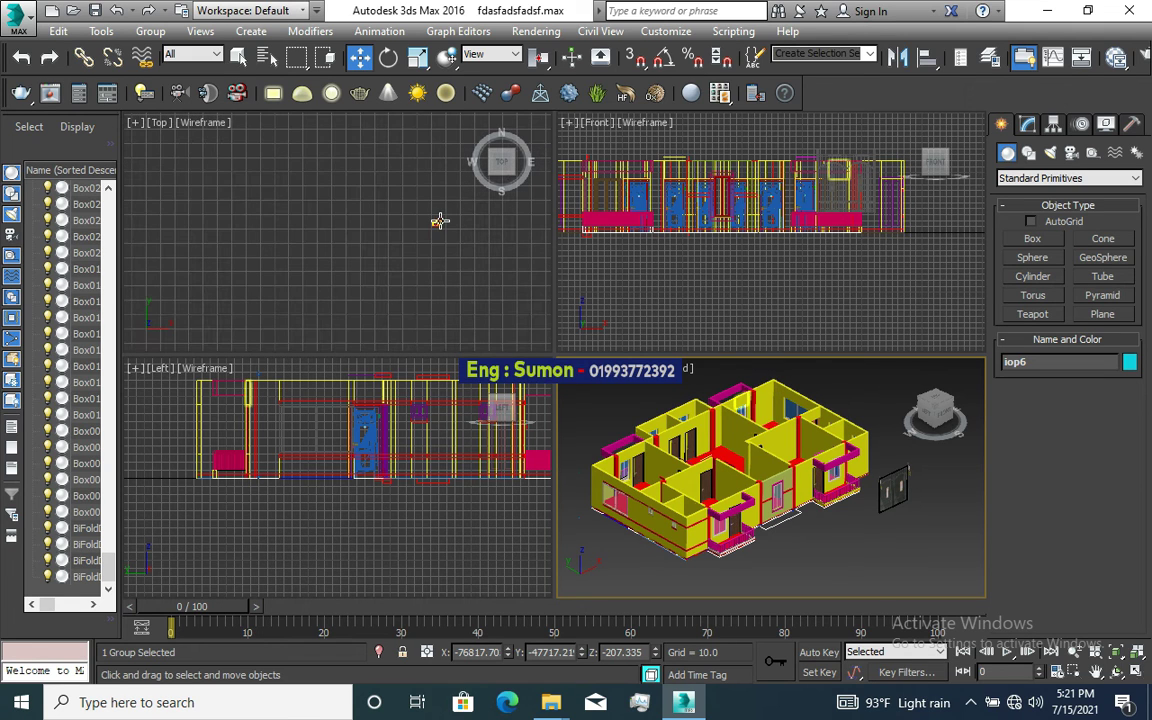
{"action": "scroll", "coordinate": [411, 231], "scroll_direction": "down", "scroll_amount": 2}
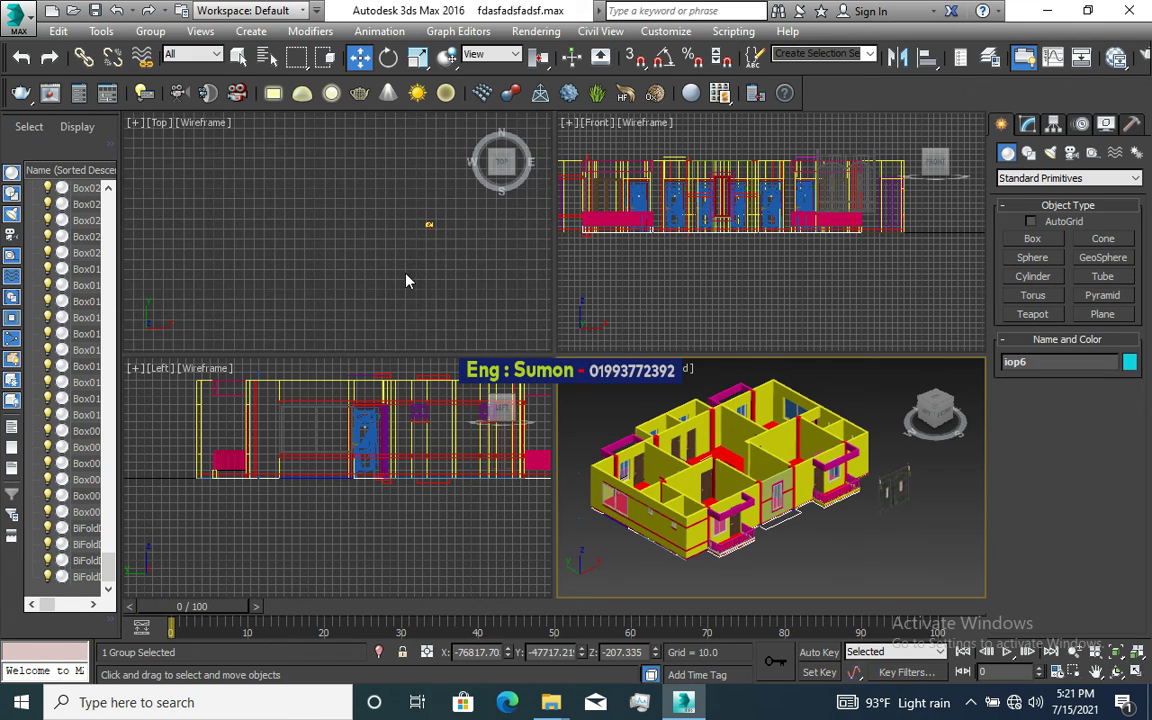
{"action": "scroll", "coordinate": [334, 334], "scroll_direction": "up", "scroll_amount": 1}
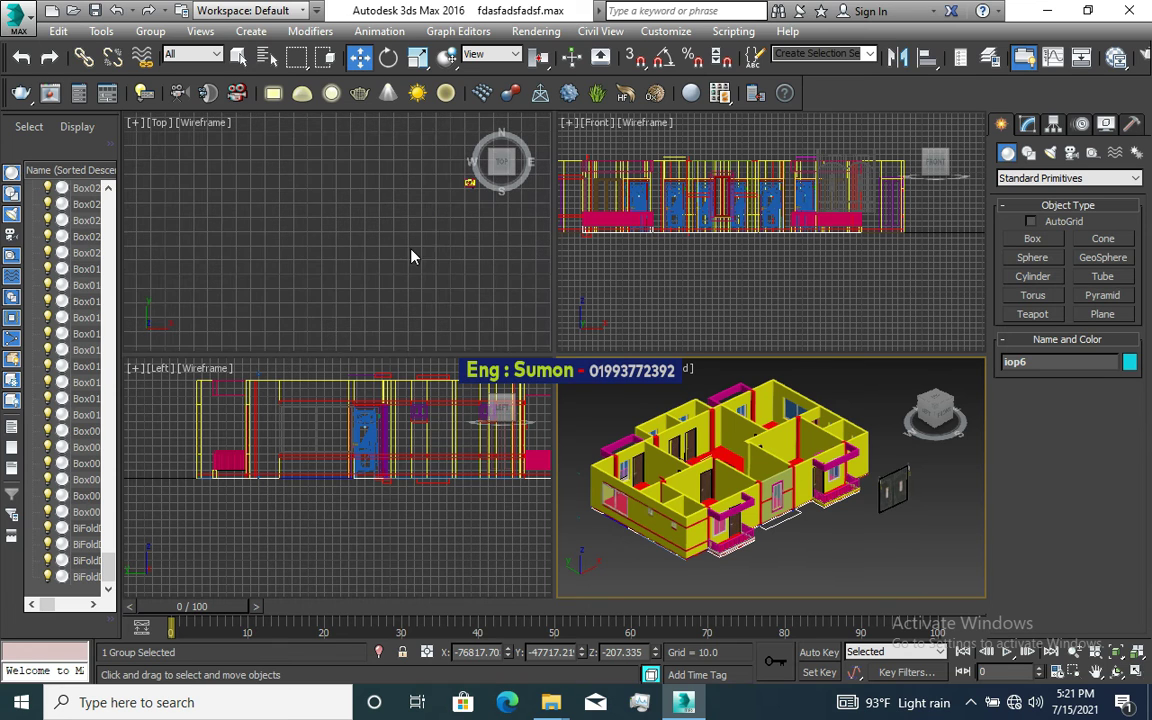
{"action": "scroll", "coordinate": [411, 257], "scroll_direction": "down", "scroll_amount": 1}
Step: Zoom the Top view and move the iop6 group right and down in plan
{"action": "scroll", "coordinate": [409, 254], "scroll_direction": "down", "scroll_amount": 2}
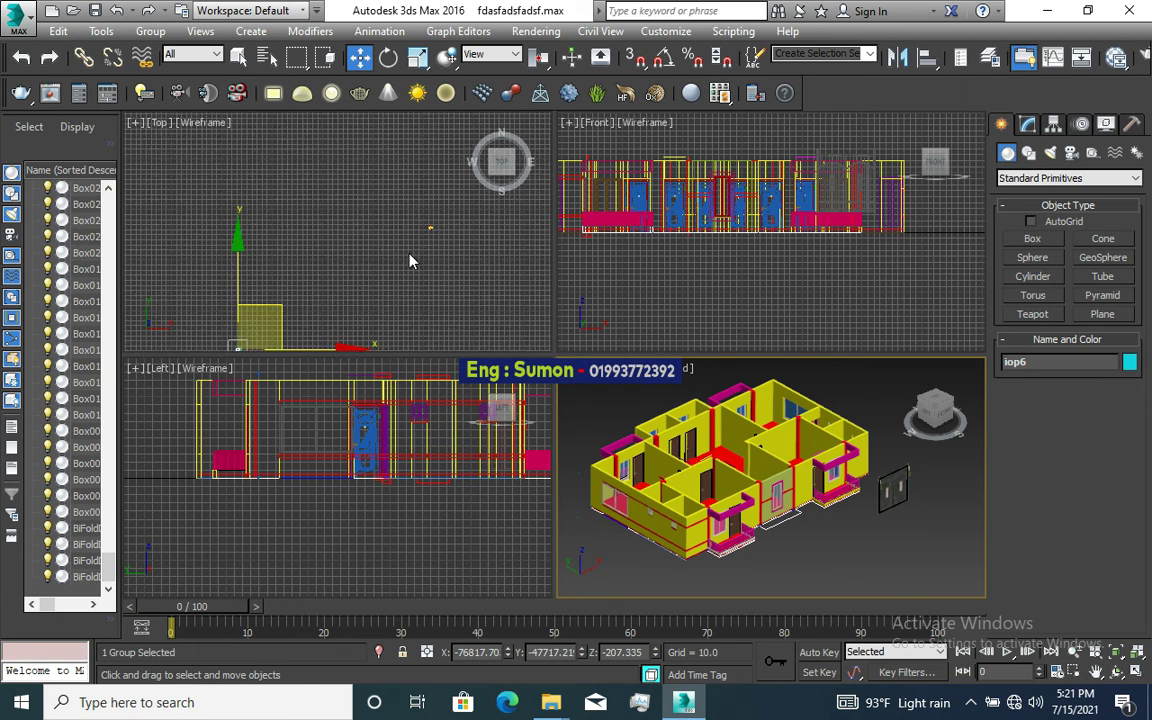
{"action": "scroll", "coordinate": [355, 254], "scroll_direction": "down", "scroll_amount": 1}
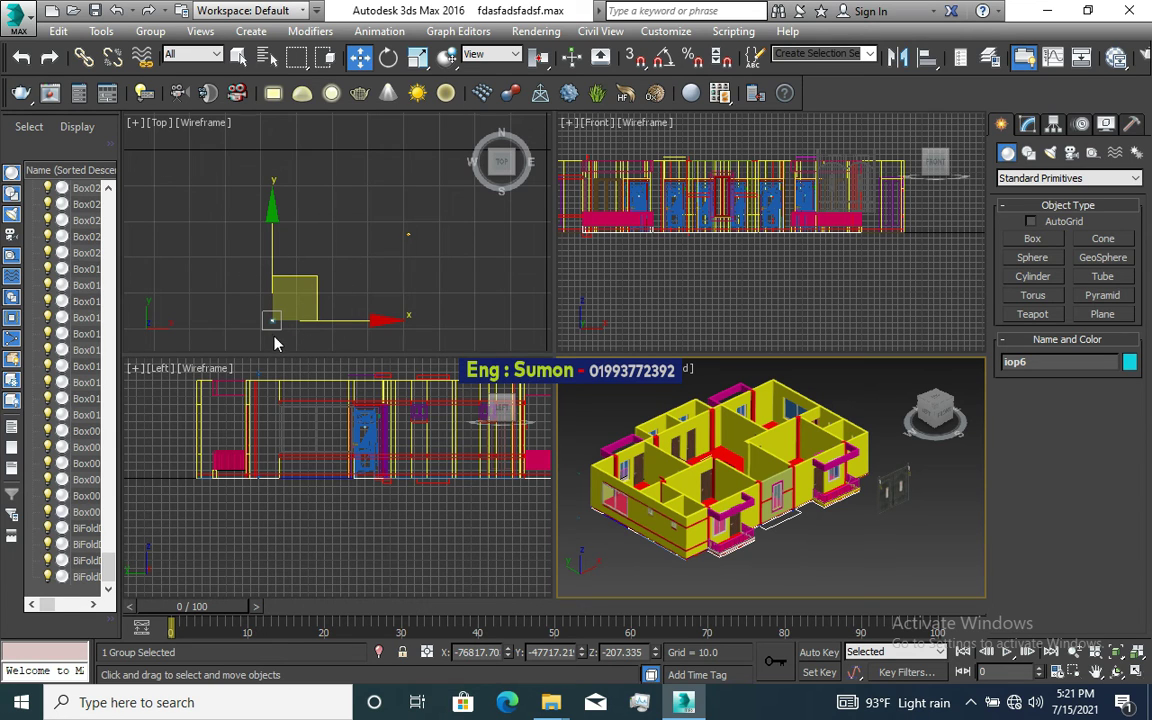
{"action": "scroll", "coordinate": [271, 334], "scroll_direction": "up", "scroll_amount": 3}
{"action": "scroll", "coordinate": [275, 333], "scroll_direction": "up", "scroll_amount": 3}
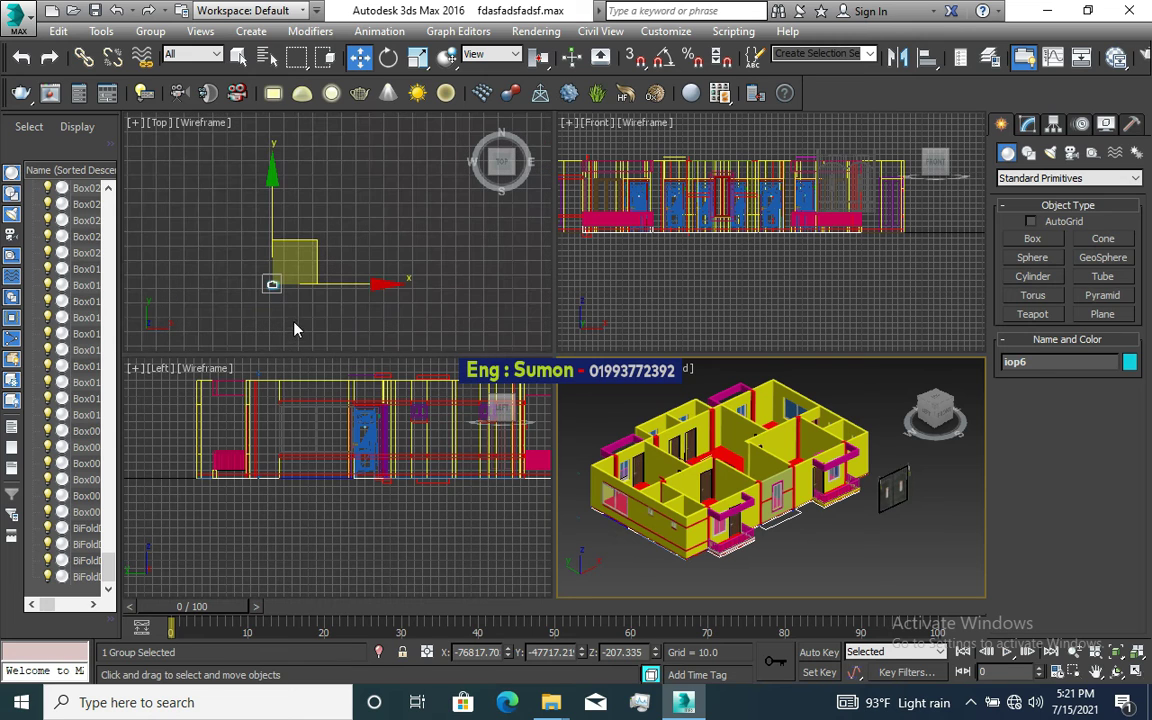
{"action": "scroll", "coordinate": [293, 285], "scroll_direction": "up", "scroll_amount": 2}
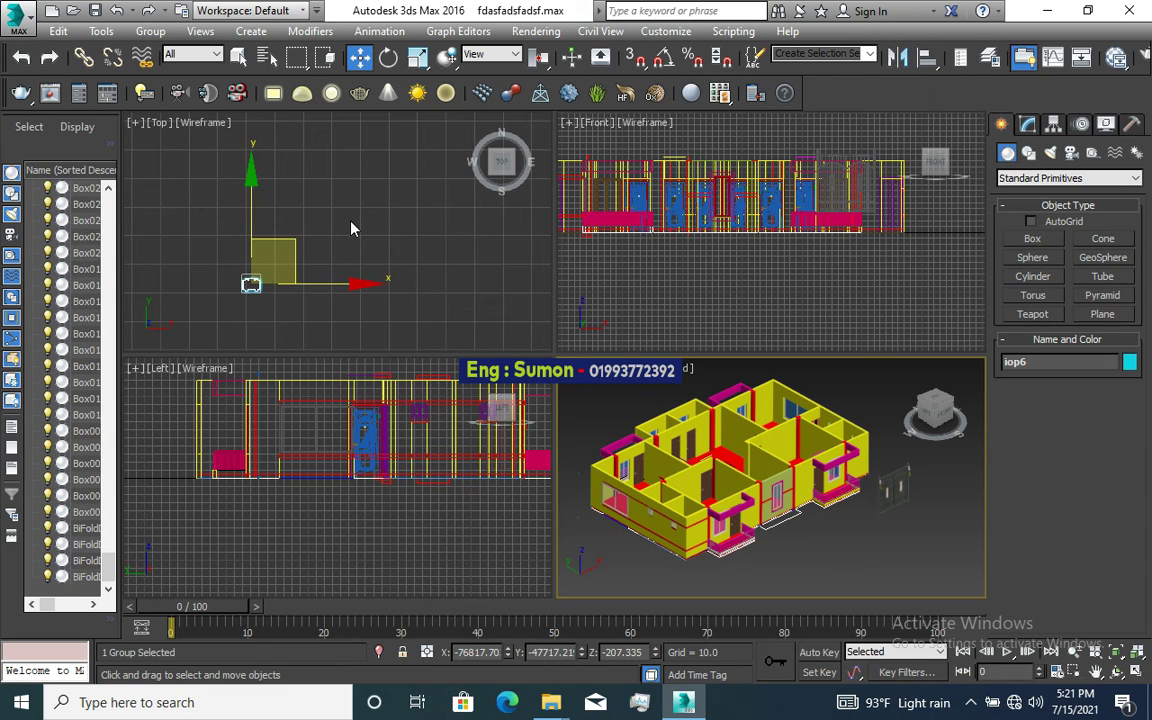
{"action": "left_click_drag", "start_coordinate": [230, 284], "coordinate": [290, 307]}
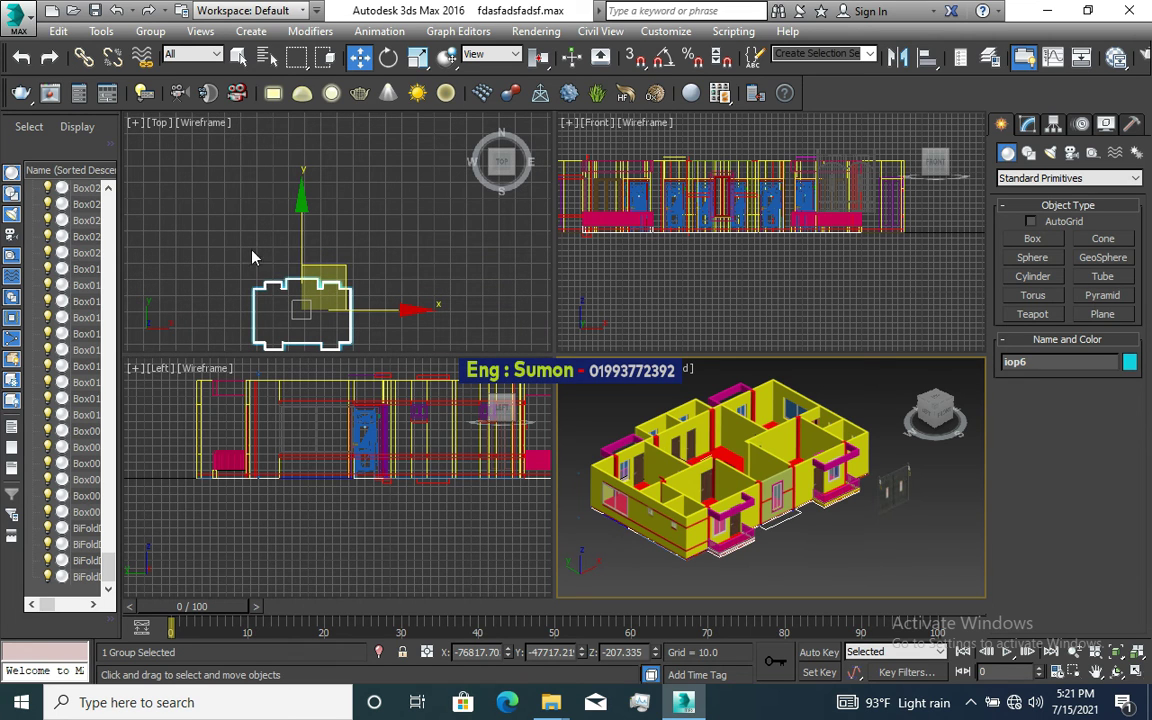
Step: Zoom the Top view in close on the iop6 group and its move gizmo
{"action": "scroll", "coordinate": [249, 278], "scroll_direction": "down", "scroll_amount": 3}
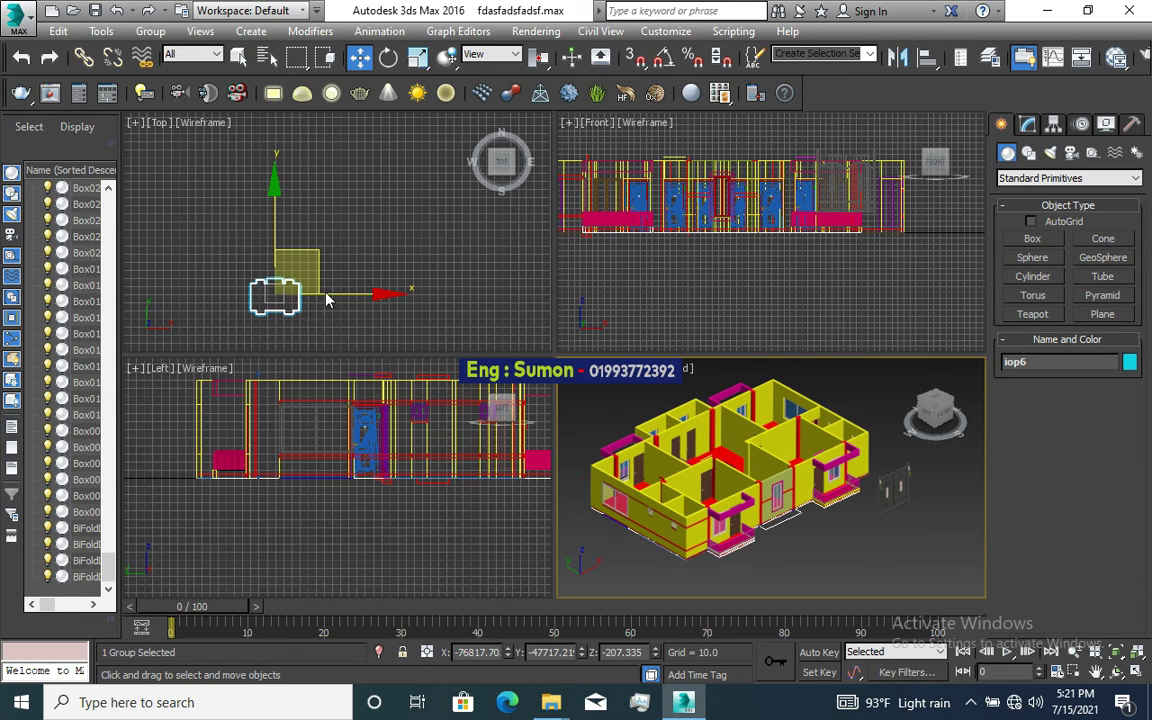
{"action": "scroll", "coordinate": [366, 289], "scroll_direction": "up", "scroll_amount": 2}
{"action": "scroll", "coordinate": [316, 292], "scroll_direction": "down", "scroll_amount": 4}
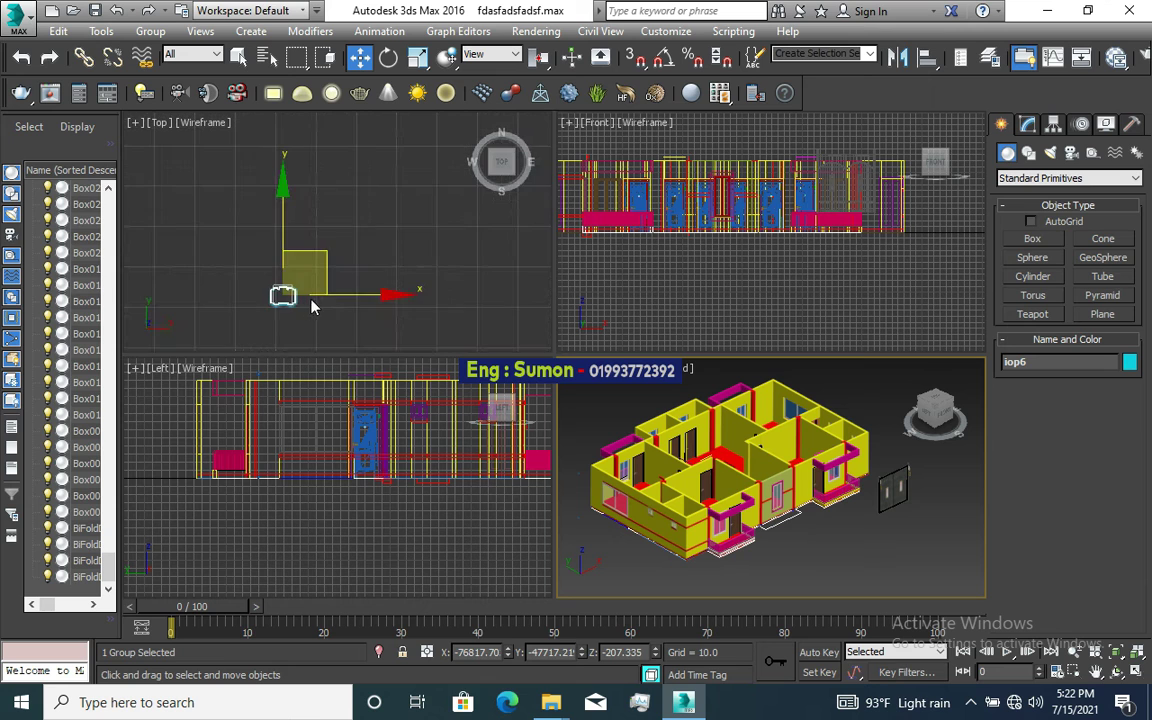
{"action": "scroll", "coordinate": [307, 318], "scroll_direction": "down", "scroll_amount": 2}
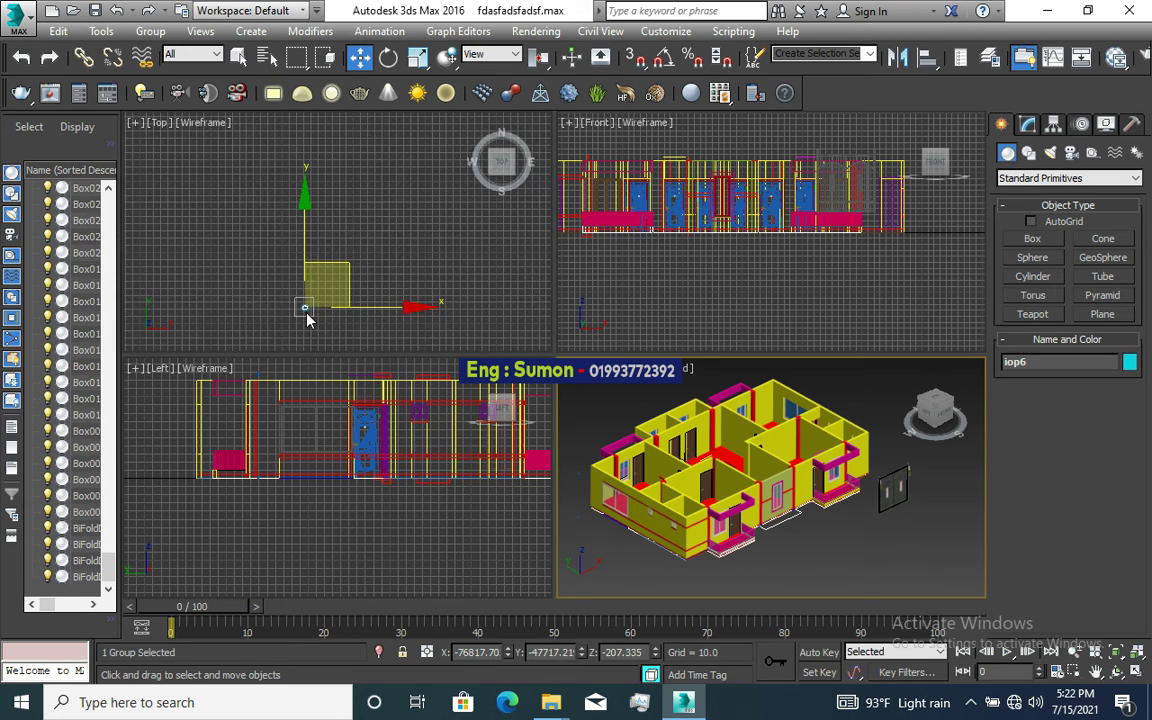
{"action": "scroll", "coordinate": [444, 257], "scroll_direction": "down", "scroll_amount": 4}
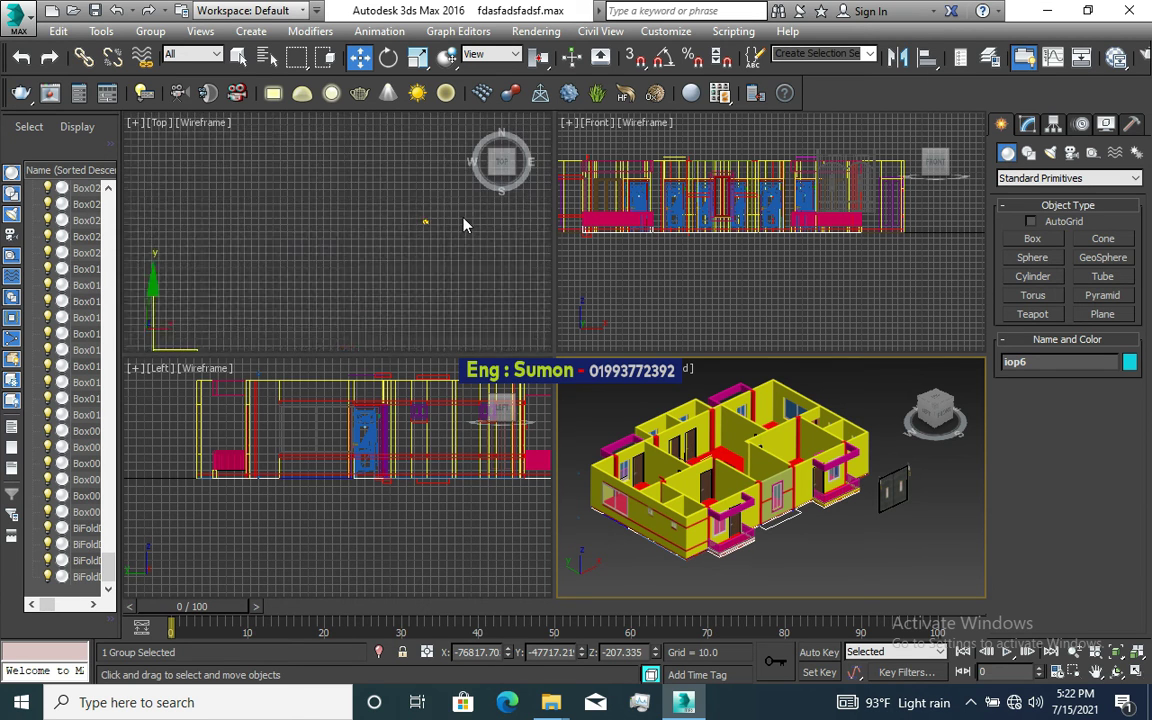
{"action": "scroll", "coordinate": [409, 226], "scroll_direction": "up", "scroll_amount": 5}
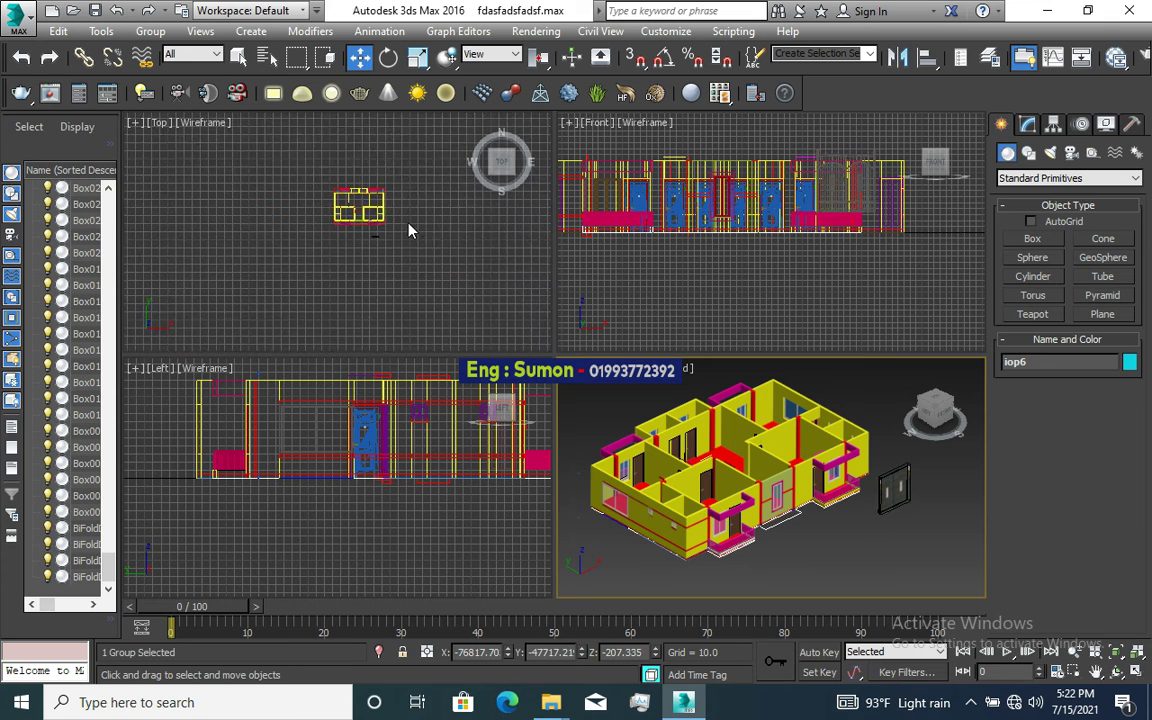
{"action": "scroll", "coordinate": [380, 200], "scroll_direction": "down", "scroll_amount": 3}
{"action": "scroll", "coordinate": [398, 226], "scroll_direction": "up", "scroll_amount": 5}
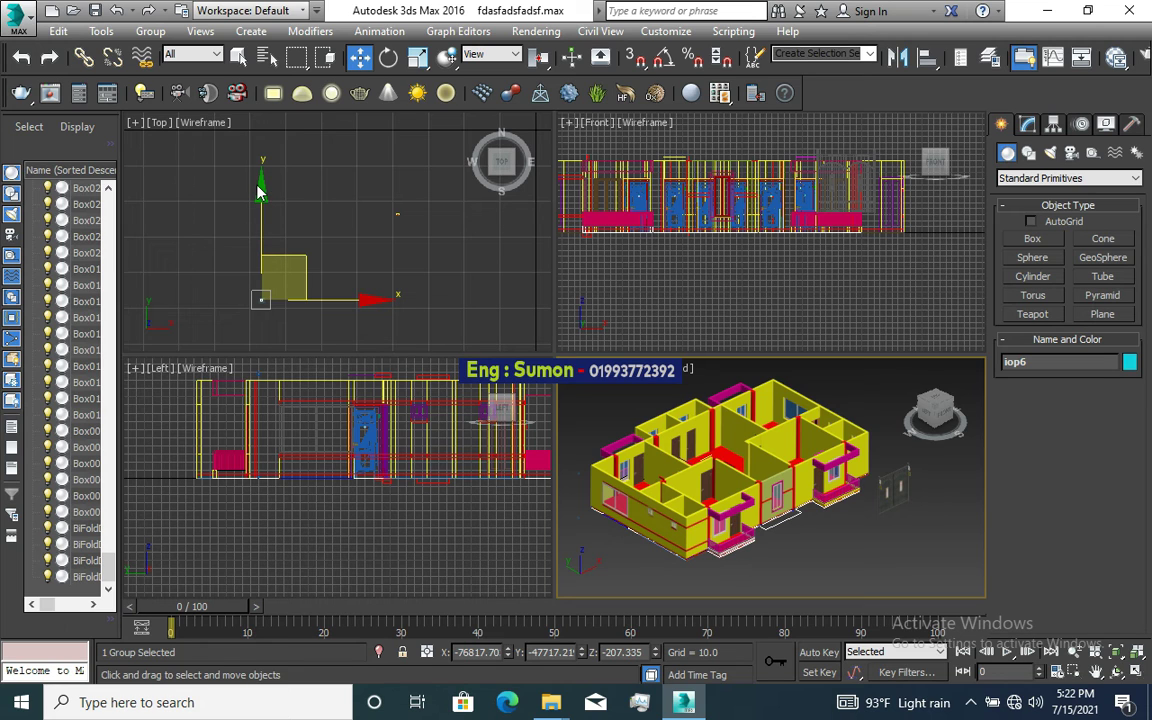
Step: Drag the iop6 group along Y and X toward the house, reaching Y = -24683.08
{"action": "left_click_drag", "start_coordinate": [262, 193], "coordinate": [310, 127]}
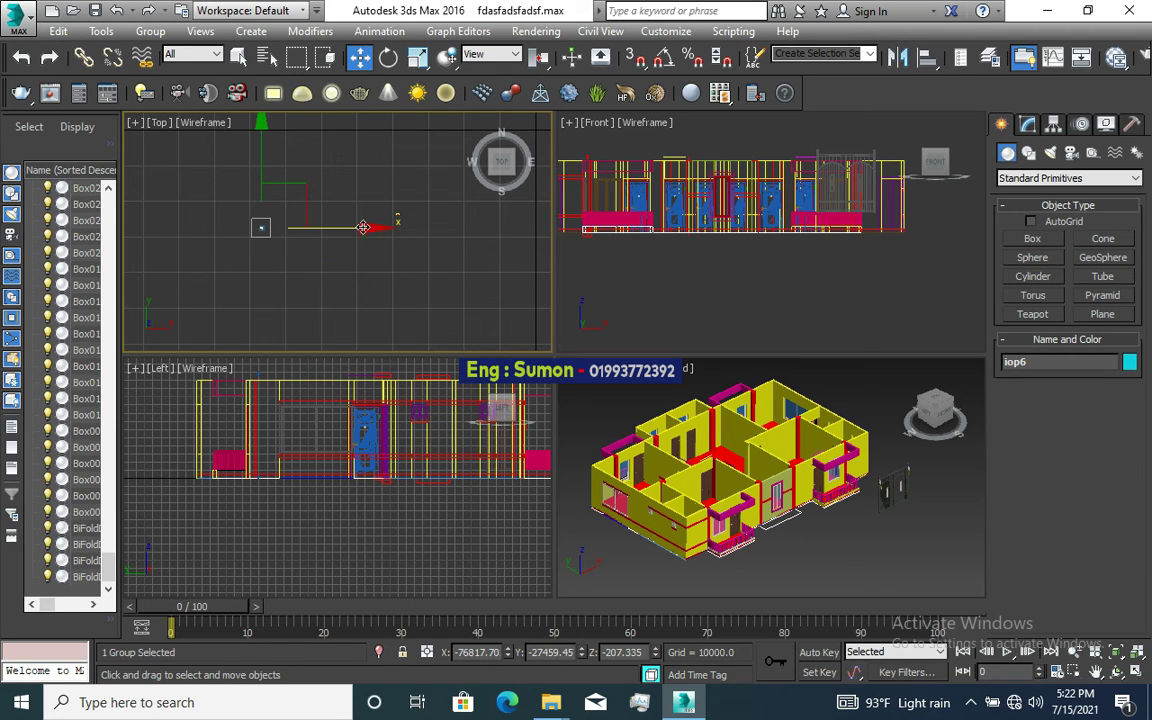
{"action": "left_click_drag", "start_coordinate": [367, 228], "coordinate": [471, 235]}
{"action": "scroll", "coordinate": [395, 225], "scroll_direction": "up", "scroll_amount": 3}
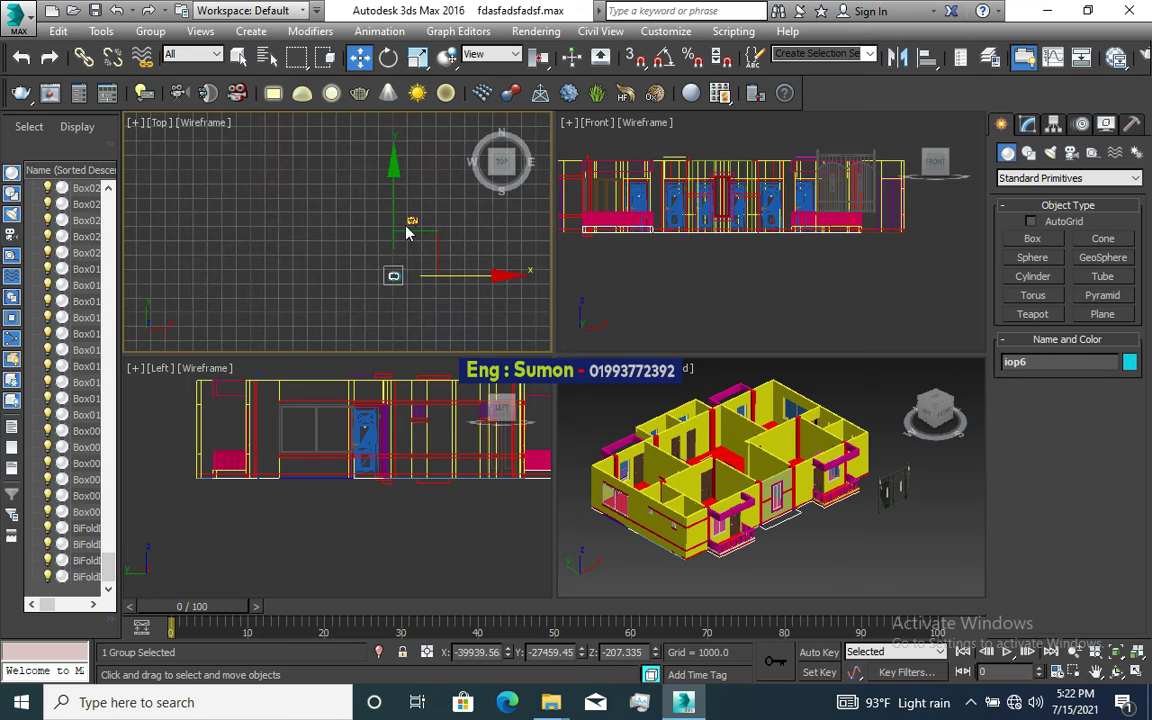
{"action": "left_click_drag", "start_coordinate": [399, 270], "coordinate": [423, 248]}
{"action": "scroll", "coordinate": [423, 248], "scroll_direction": "up", "scroll_amount": 2}
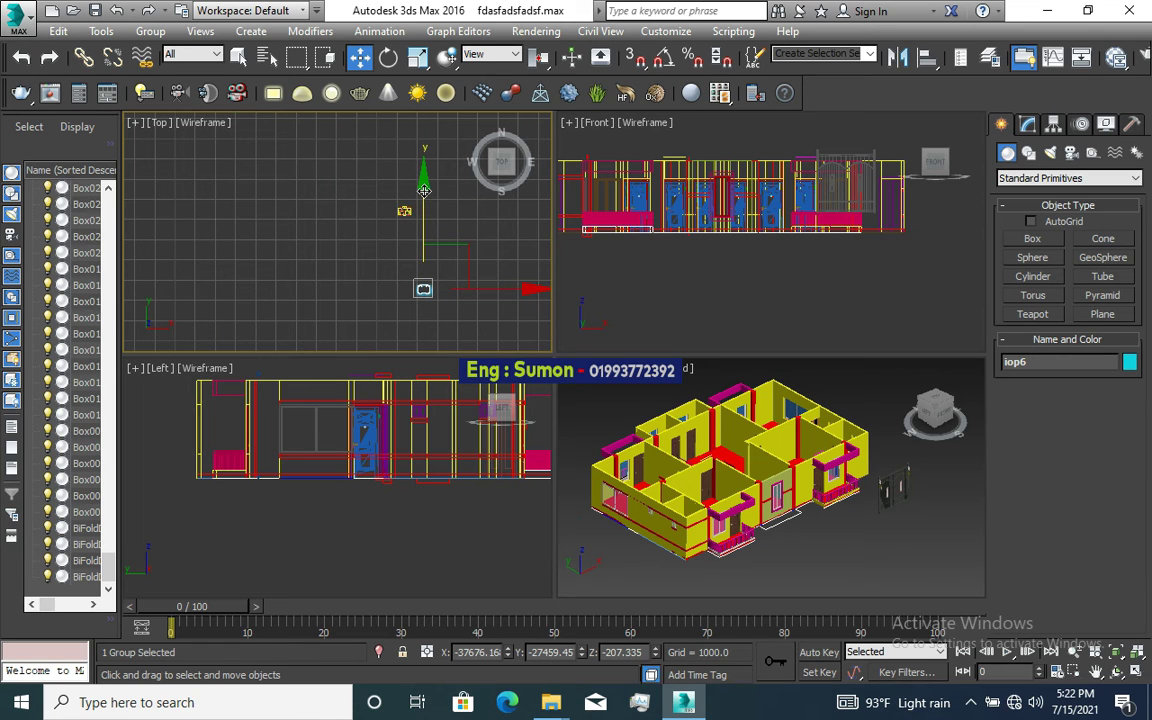
{"action": "left_click_drag", "start_coordinate": [424, 190], "coordinate": [418, 130]}
{"action": "scroll", "coordinate": [421, 230], "scroll_direction": "up", "scroll_amount": 2}
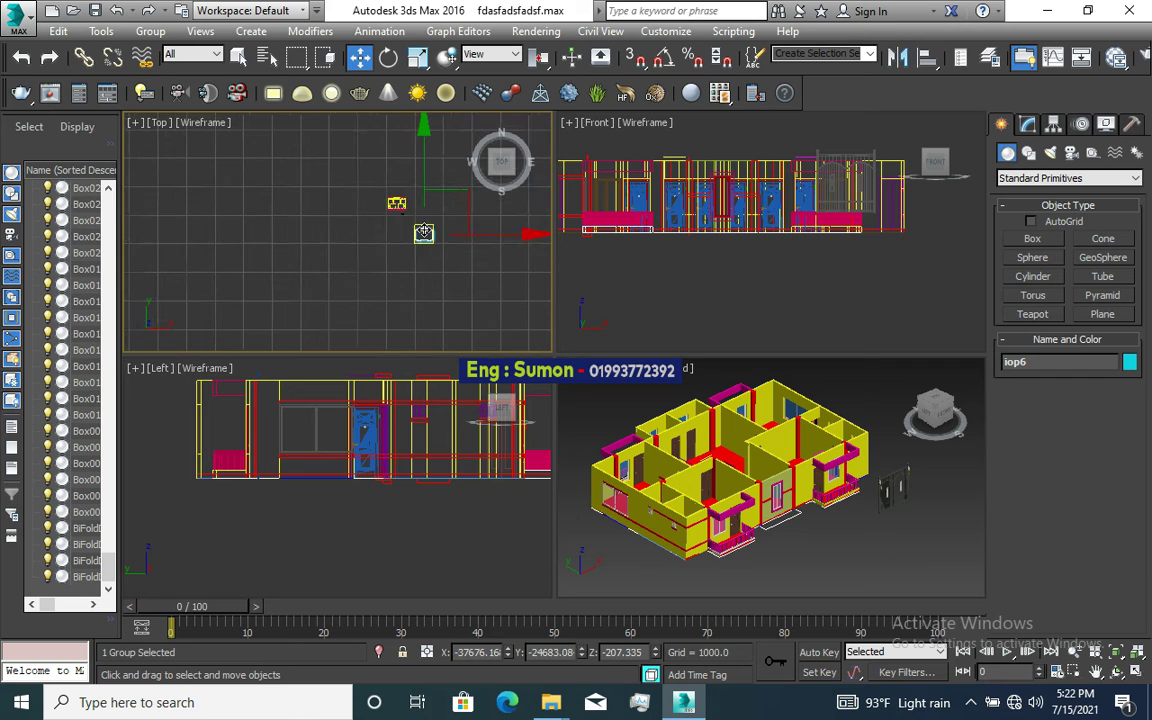
{"action": "scroll", "coordinate": [380, 190], "scroll_direction": "up", "scroll_amount": 2}
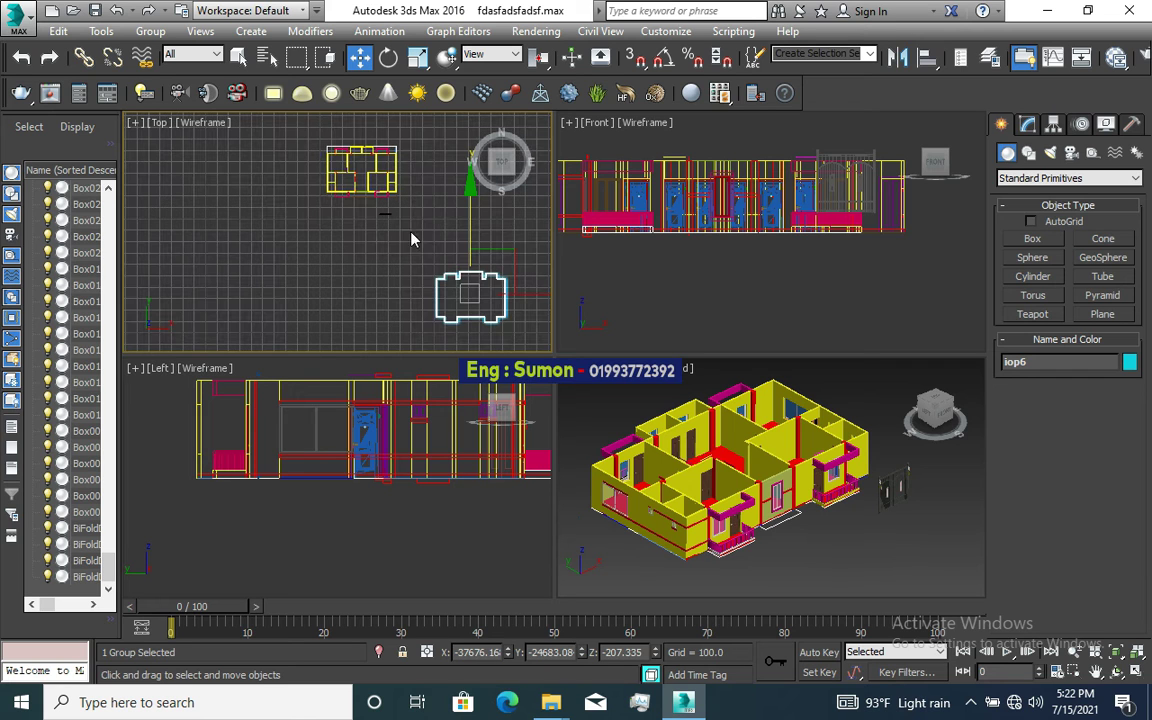
Step: Turn on Snaps Toggle and select the roof slab and railing group
{"action": "left_click", "coordinate": [463, 265]}
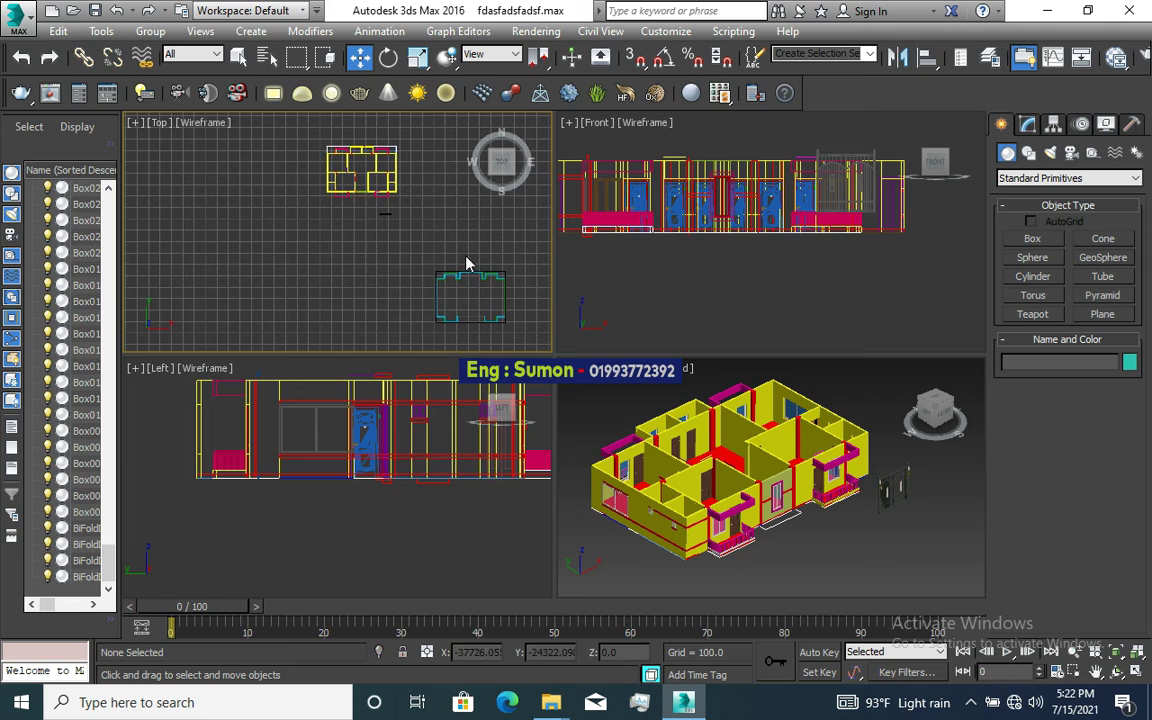
{"action": "left_click", "coordinate": [636, 57]}
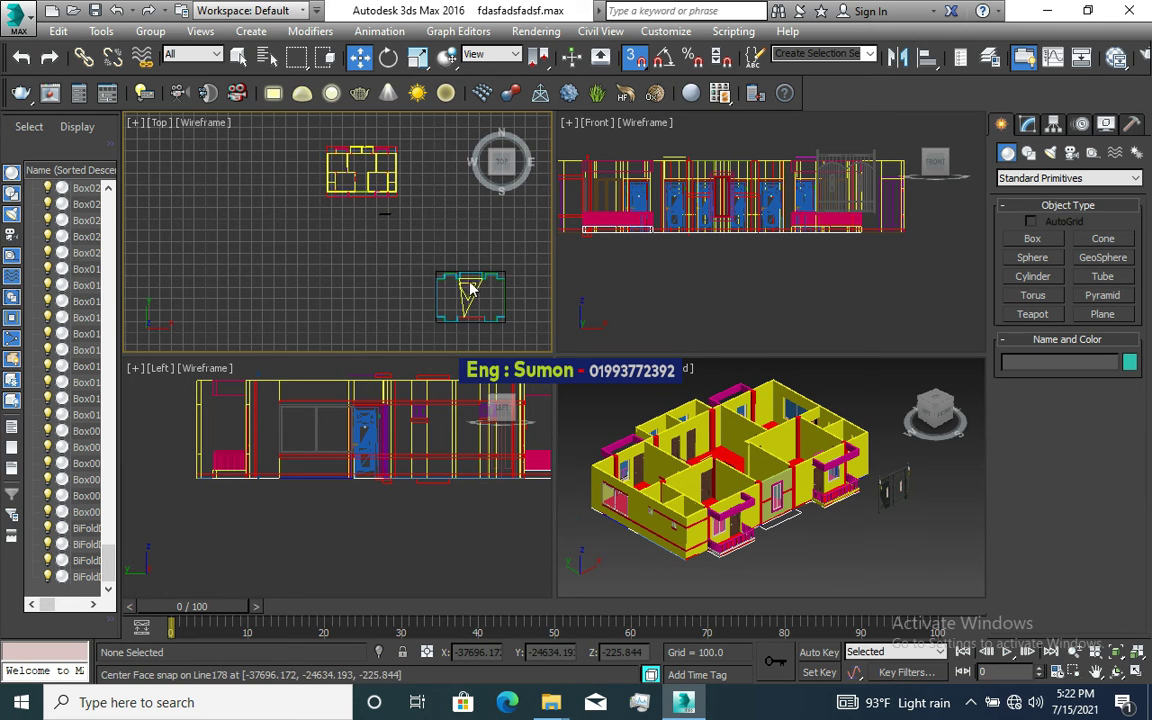
{"action": "left_click_drag", "start_coordinate": [385, 238], "coordinate": [510, 328]}
{"action": "scroll", "coordinate": [481, 289], "scroll_direction": "up", "scroll_amount": 2}
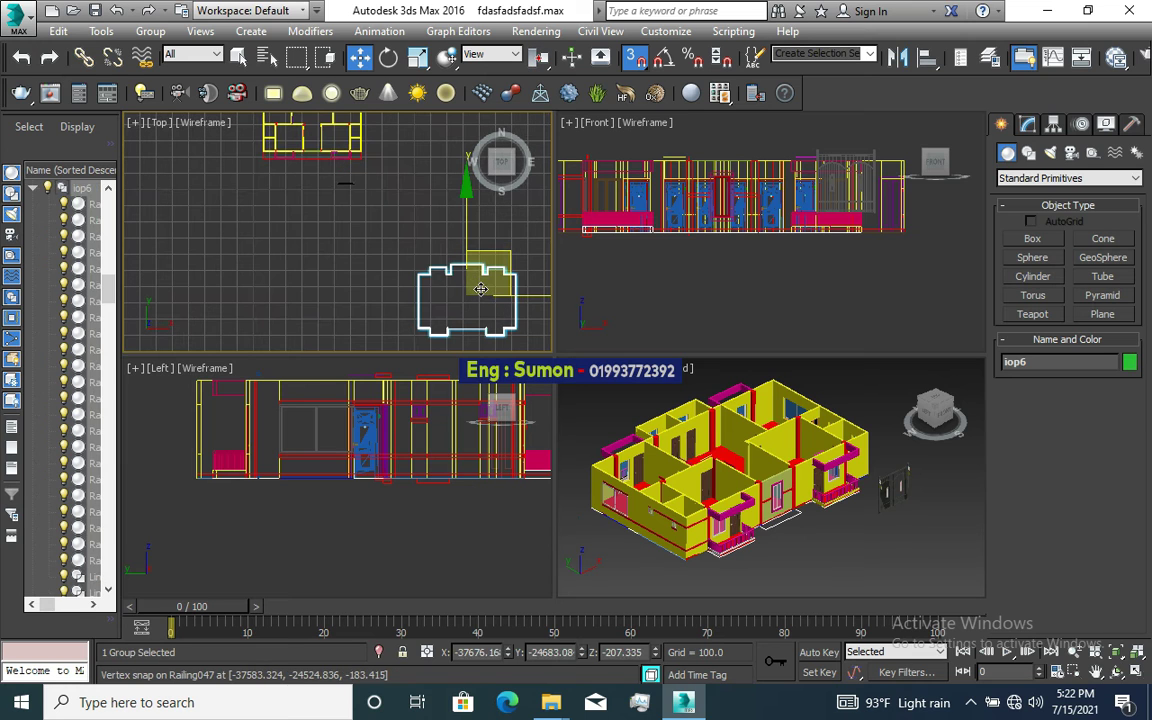
{"action": "scroll", "coordinate": [427, 262], "scroll_direction": "down", "scroll_amount": 2}
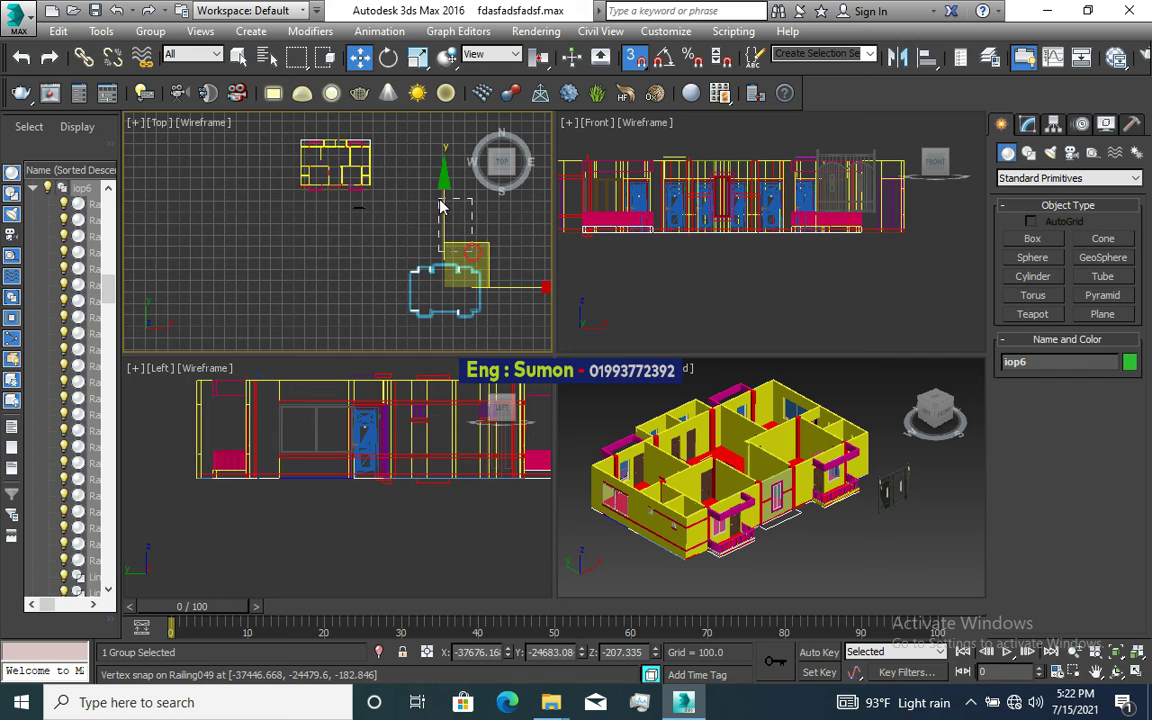
Step: Snap the group beside the house at X -38024.34, Y -24032.13, Z -207.335
{"action": "left_click", "coordinate": [395, 167]}
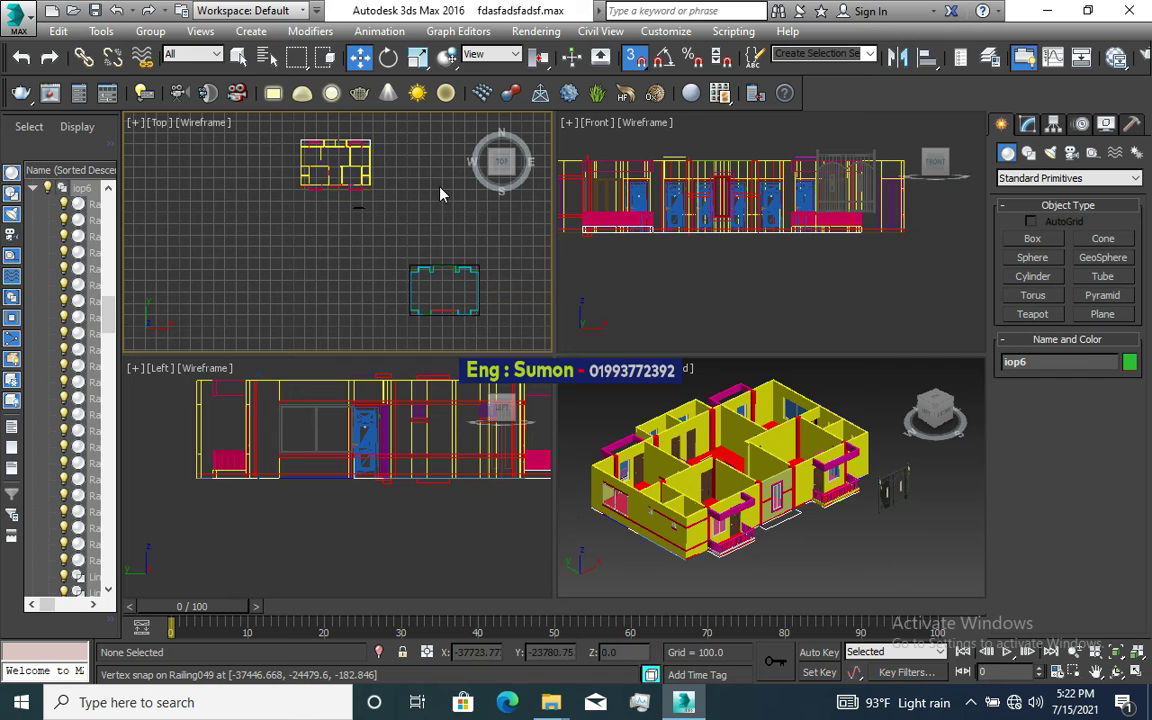
{"action": "left_click", "coordinate": [470, 275]}
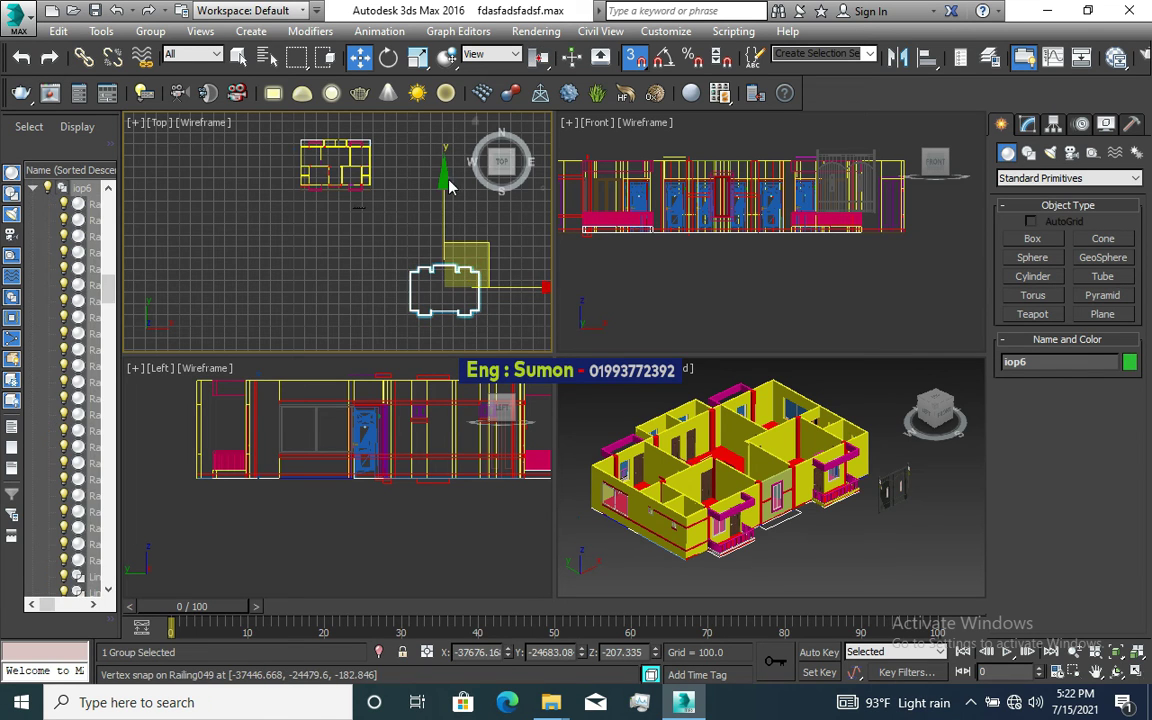
{"action": "left_click_drag", "start_coordinate": [470, 272], "coordinate": [420, 228]}
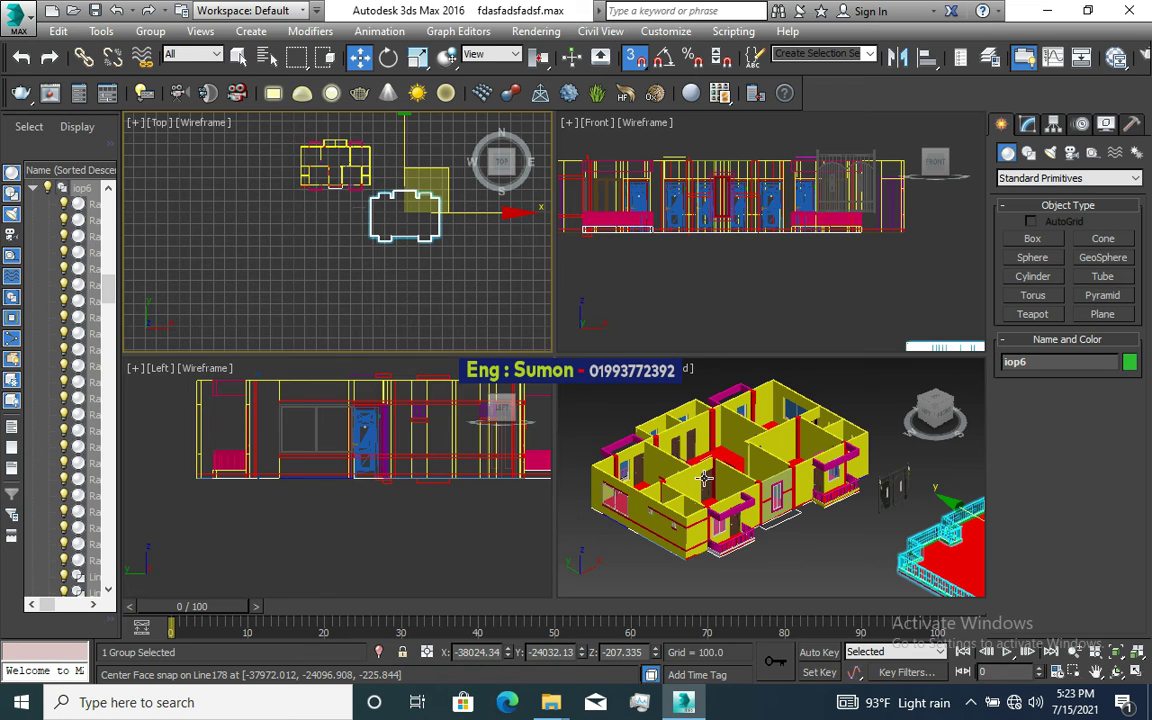
Step: Deselect, toggle see-through with F3, and maximize the 3D view framing house and roof slab
{"action": "left_click", "coordinate": [826, 566]}
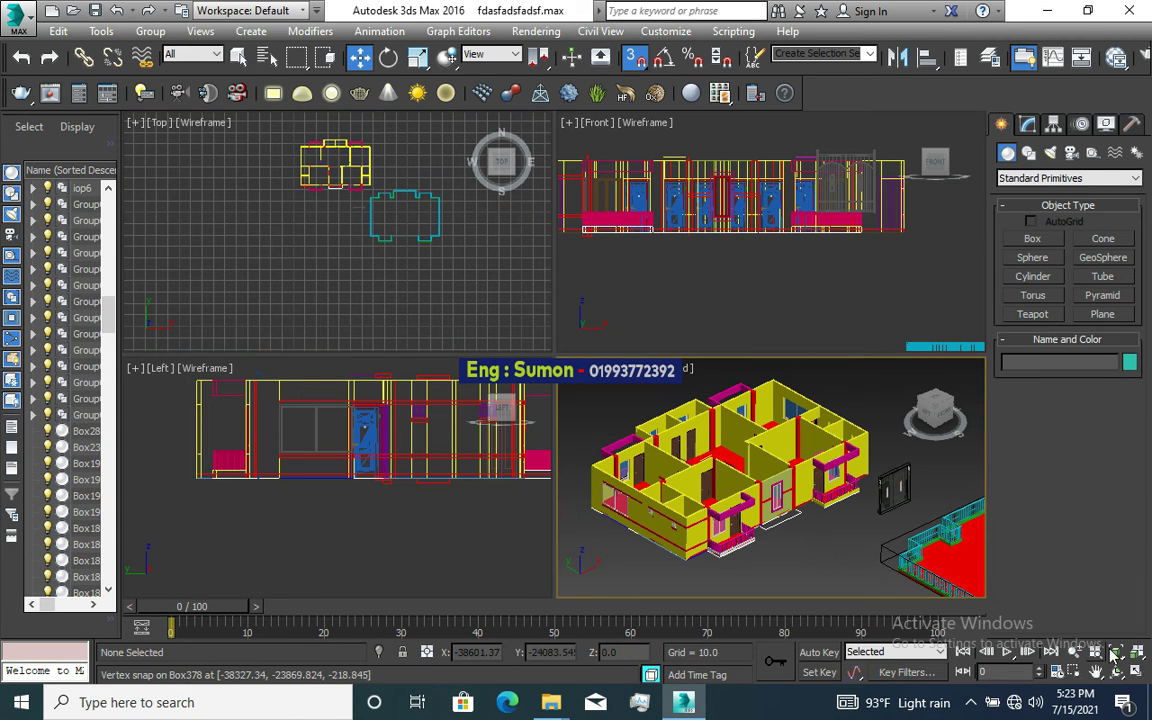
{"action": "key", "text": "F3"}
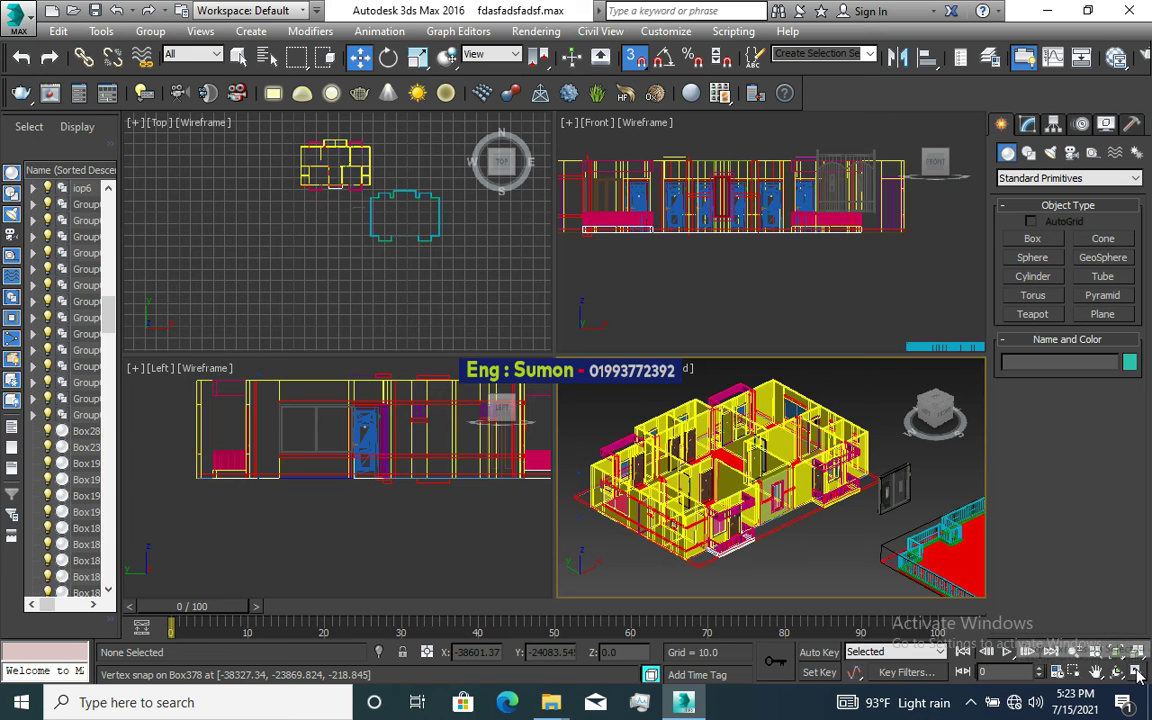
{"action": "left_click", "coordinate": [1137, 671]}
{"action": "scroll", "coordinate": [657, 418], "scroll_direction": "down", "scroll_amount": 2}
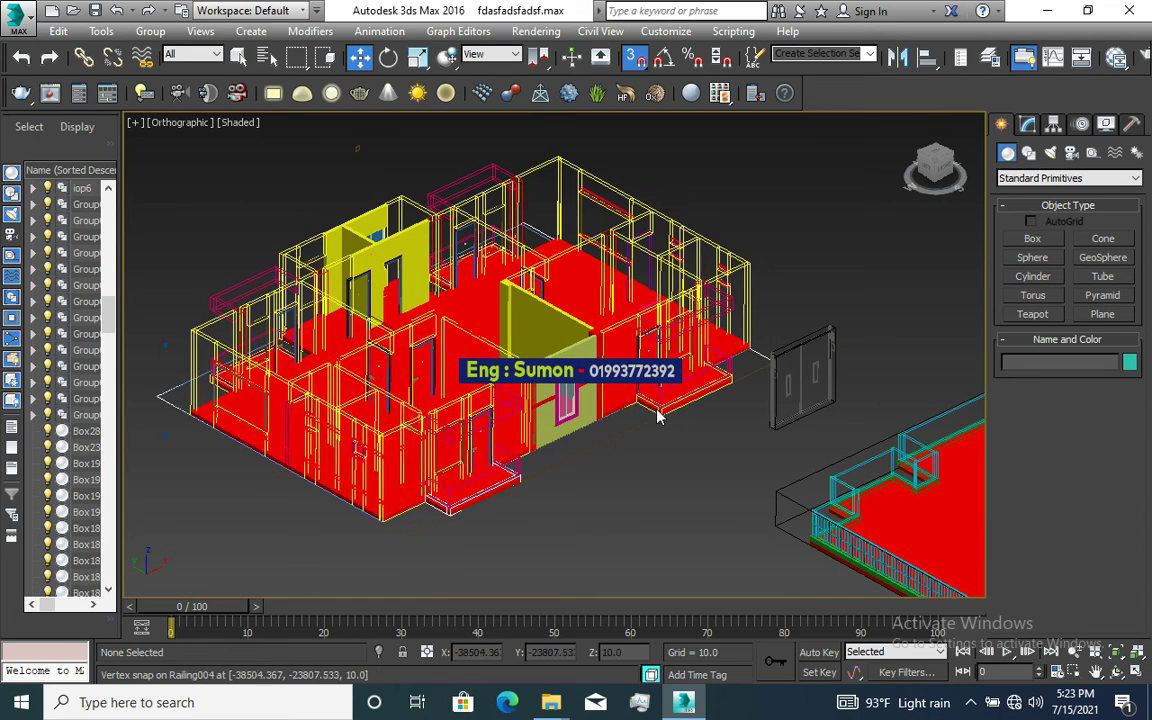
{"action": "scroll", "coordinate": [414, 275], "scroll_direction": "down", "scroll_amount": 3}
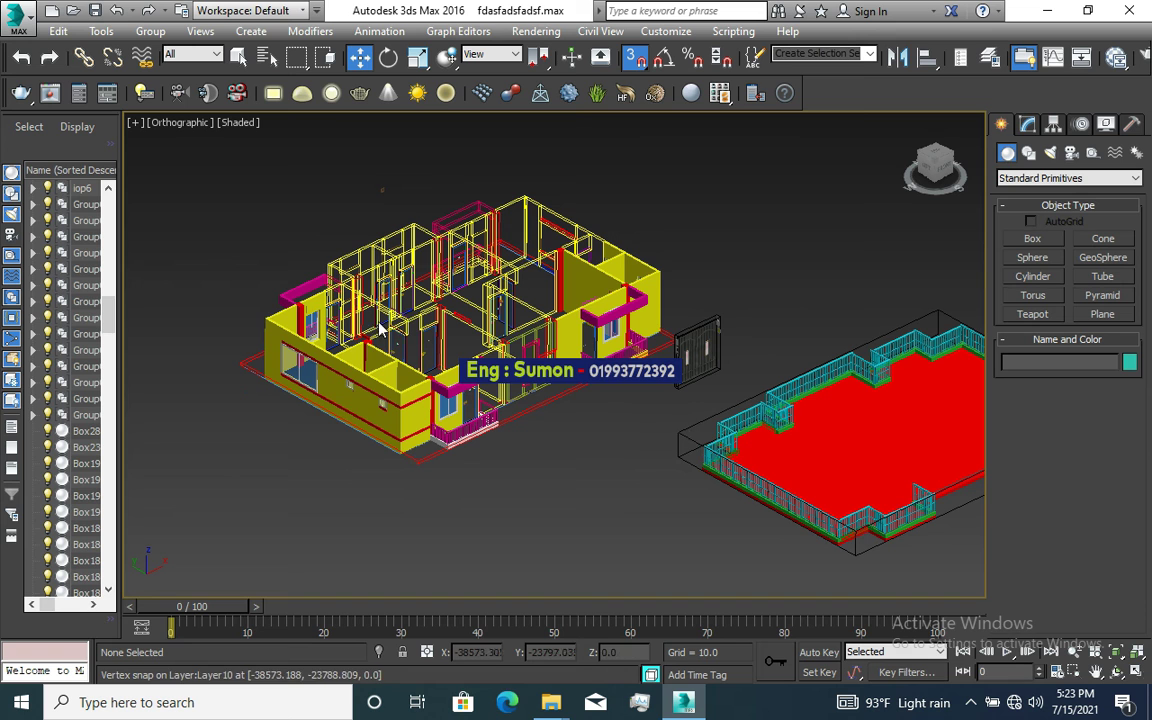
{"action": "scroll", "coordinate": [792, 455], "scroll_direction": "up", "scroll_amount": 3}
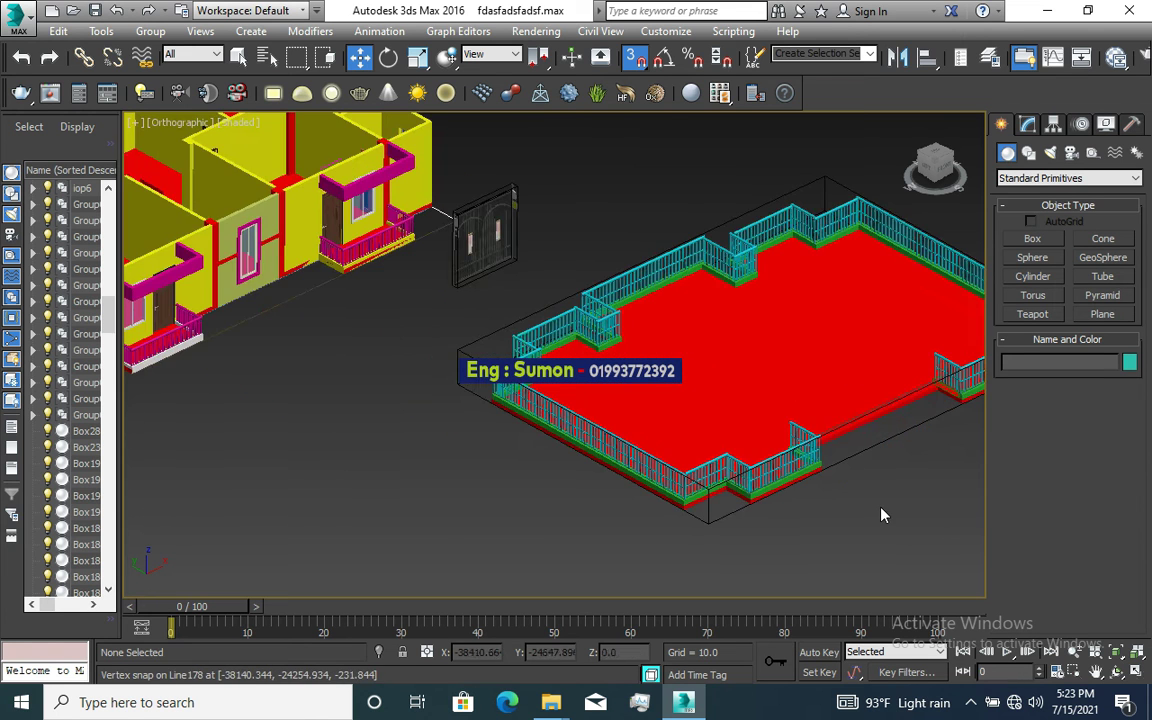
{"action": "scroll", "coordinate": [427, 295], "scroll_direction": "down", "scroll_amount": 3}
{"action": "scroll", "coordinate": [684, 419], "scroll_direction": "up", "scroll_amount": 3}
{"action": "scroll", "coordinate": [874, 473], "scroll_direction": "down", "scroll_amount": 3}
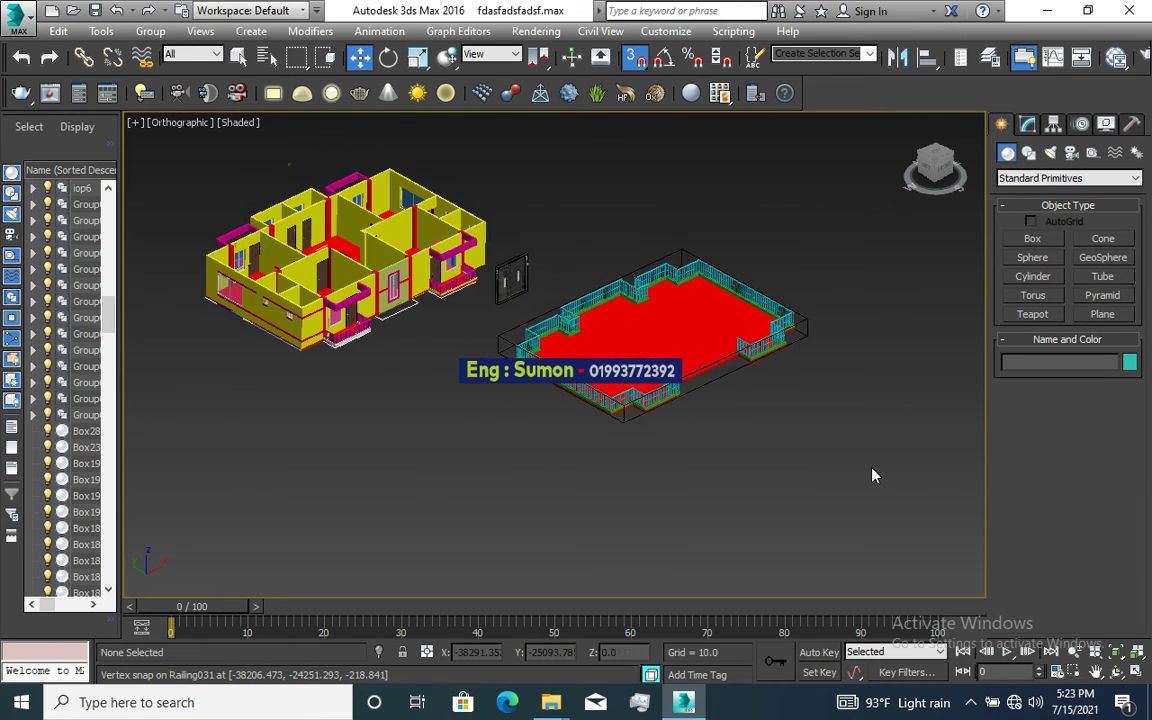
{"action": "scroll", "coordinate": [405, 295], "scroll_direction": "up", "scroll_amount": 4}
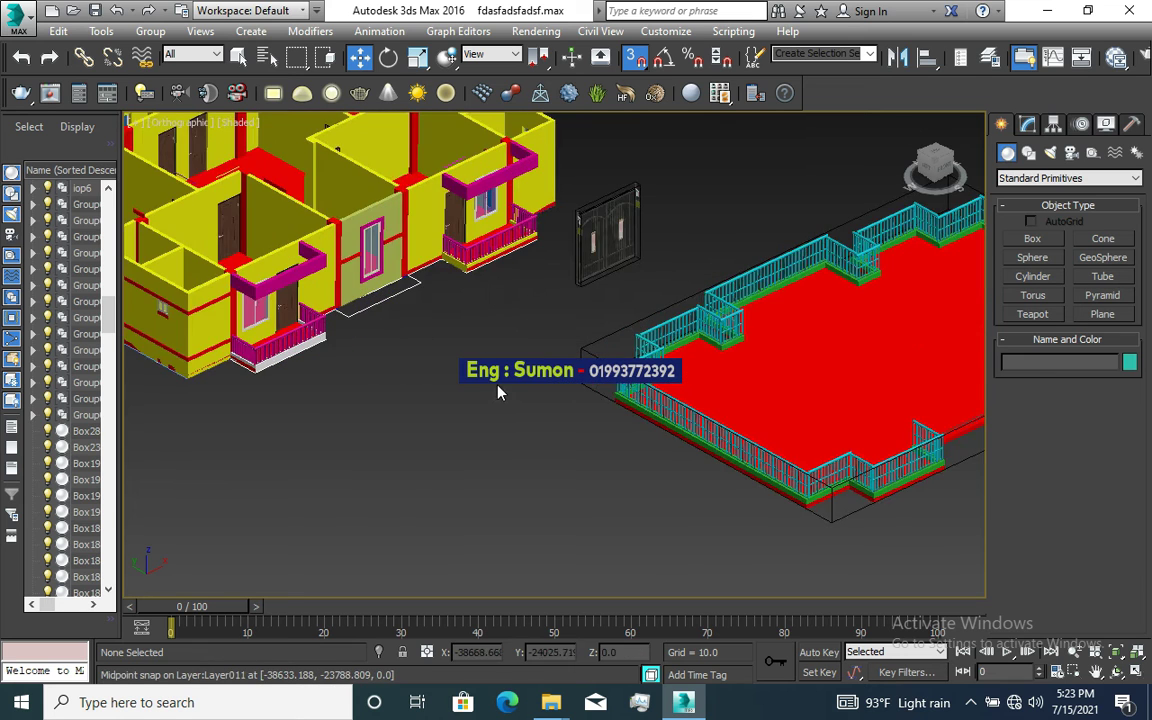
{"action": "scroll", "coordinate": [470, 360], "scroll_direction": "down", "scroll_amount": 2}
{"action": "scroll", "coordinate": [501, 404], "scroll_direction": "down", "scroll_amount": 2}
{"action": "scroll", "coordinate": [531, 427], "scroll_direction": "up", "scroll_amount": 2}
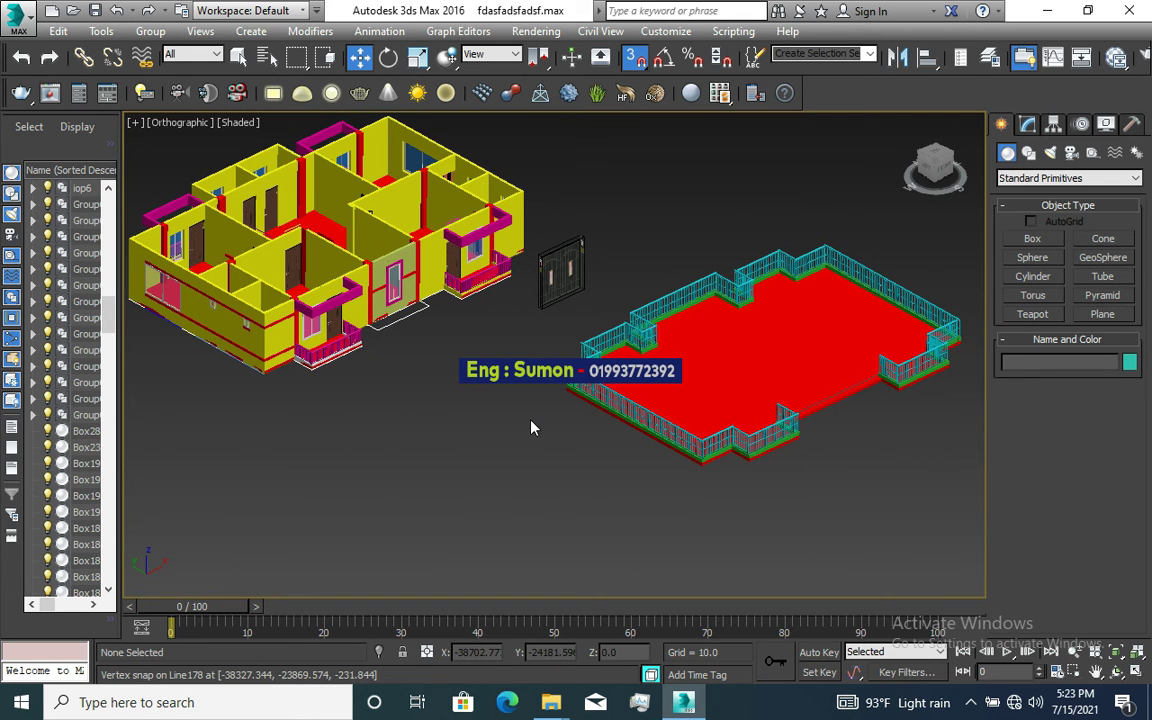